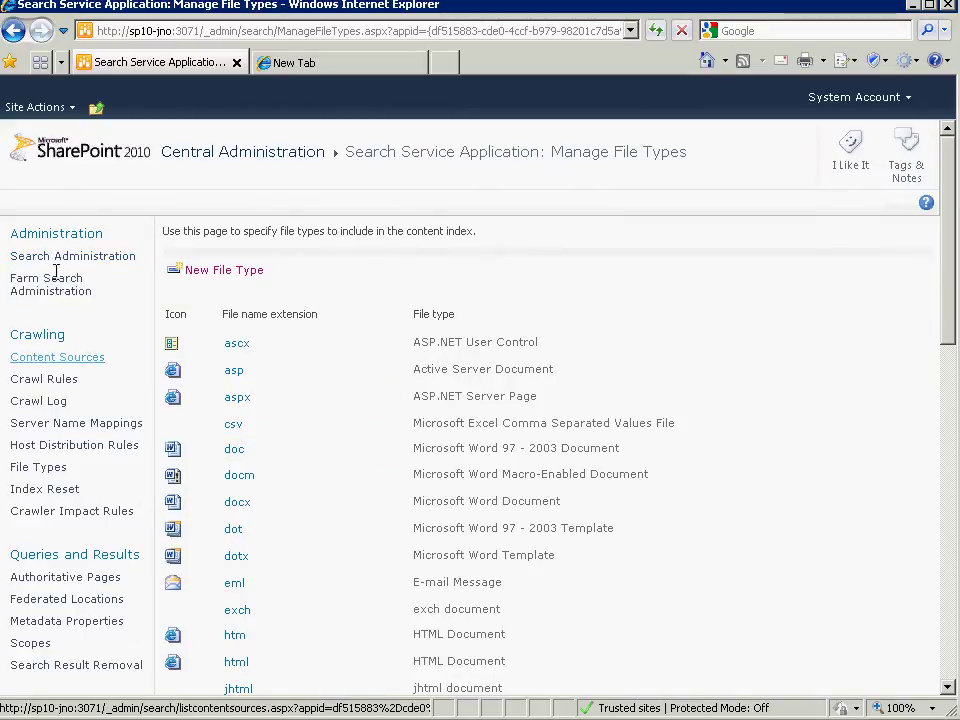
# - Open the Search Service Application from Central Administration's service applications and review its system status, crawl history and topology
pyautogui.click(225, 155)
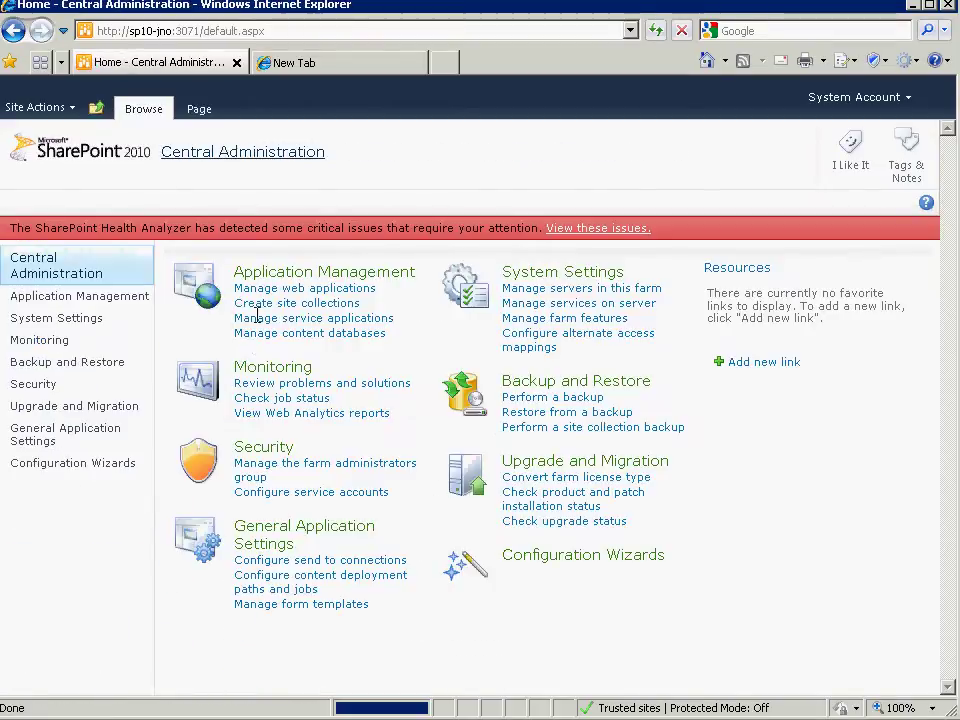
pyautogui.click(268, 319)
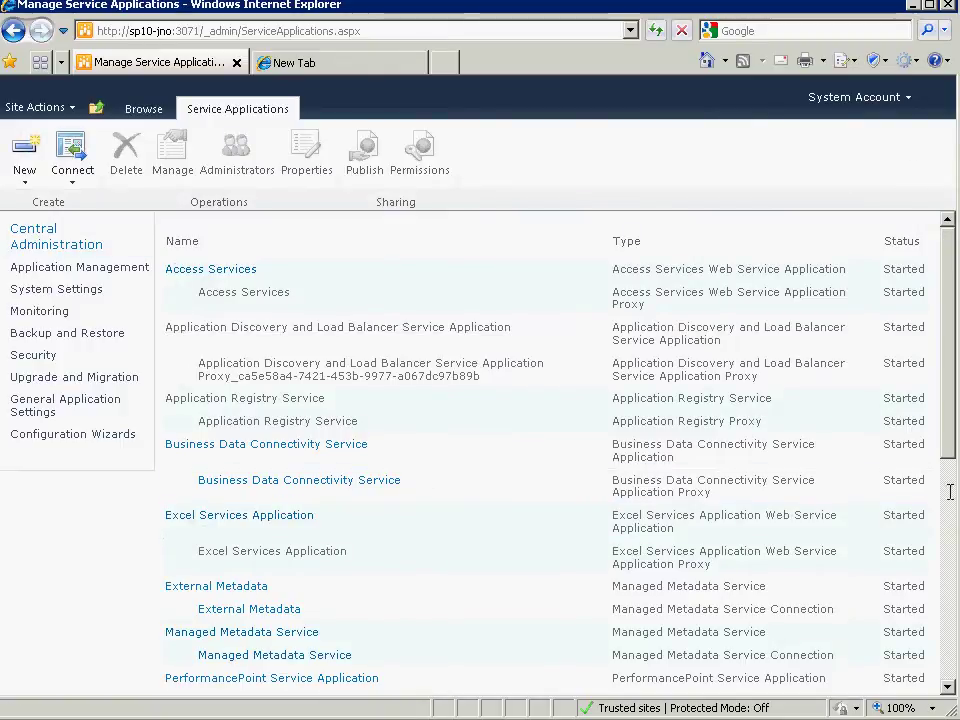
pyautogui.scroll(-4, 950, 491)
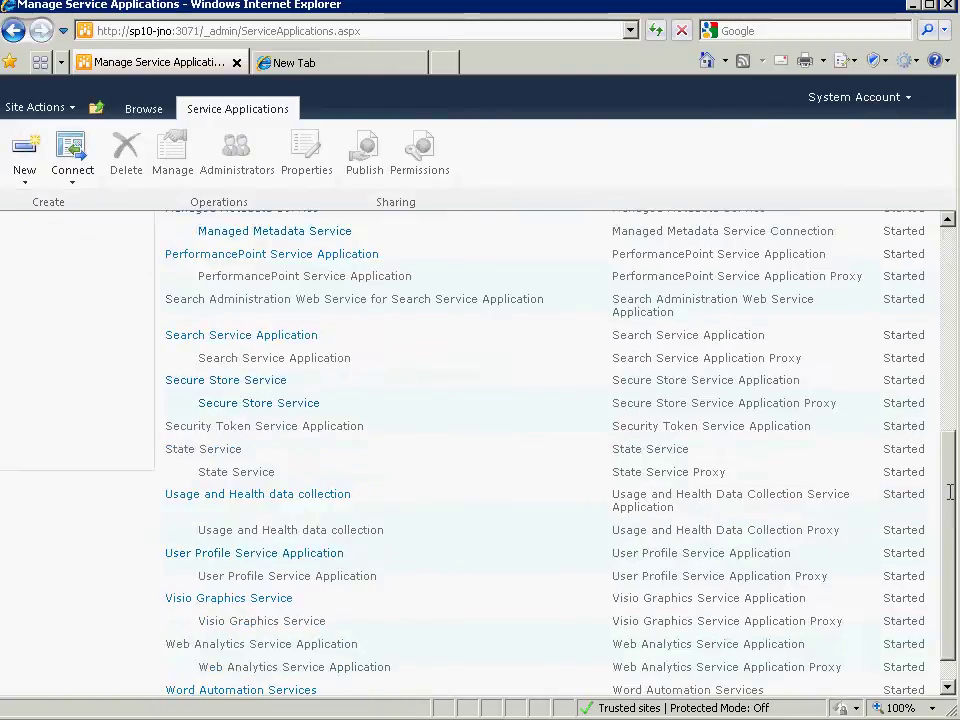
pyautogui.click(244, 336)
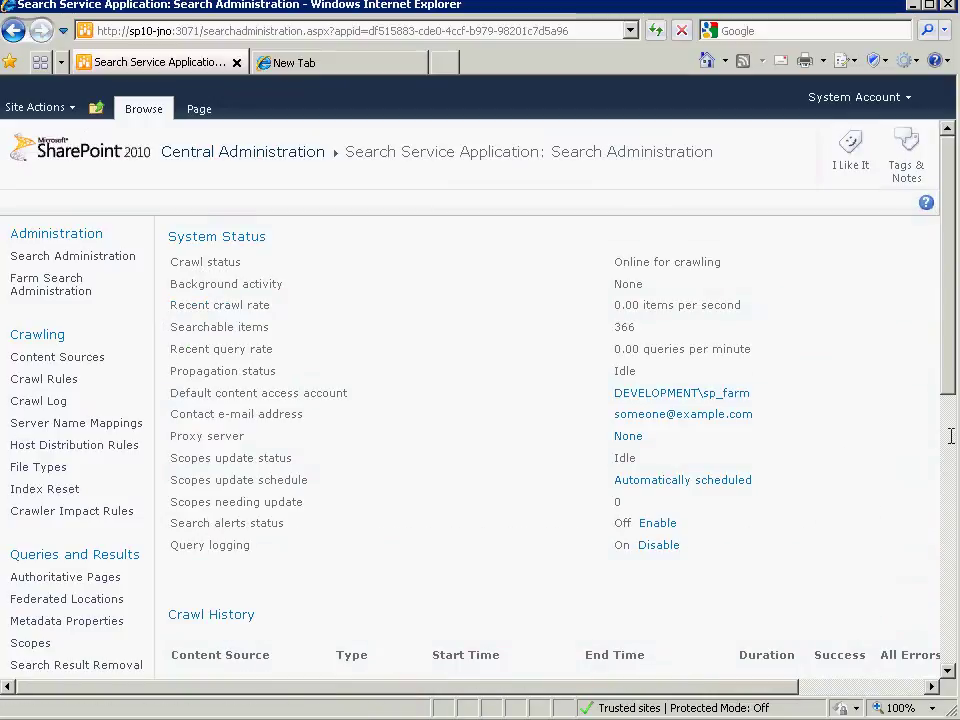
pyautogui.scroll(-5, 951, 420)
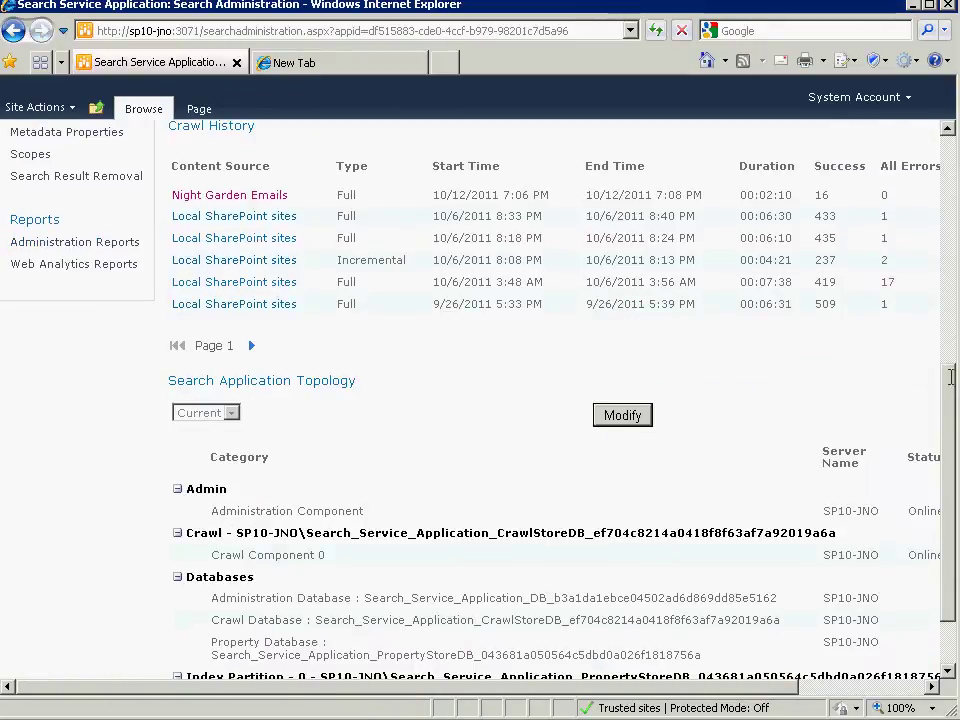
pyautogui.scroll(5, 951, 377)
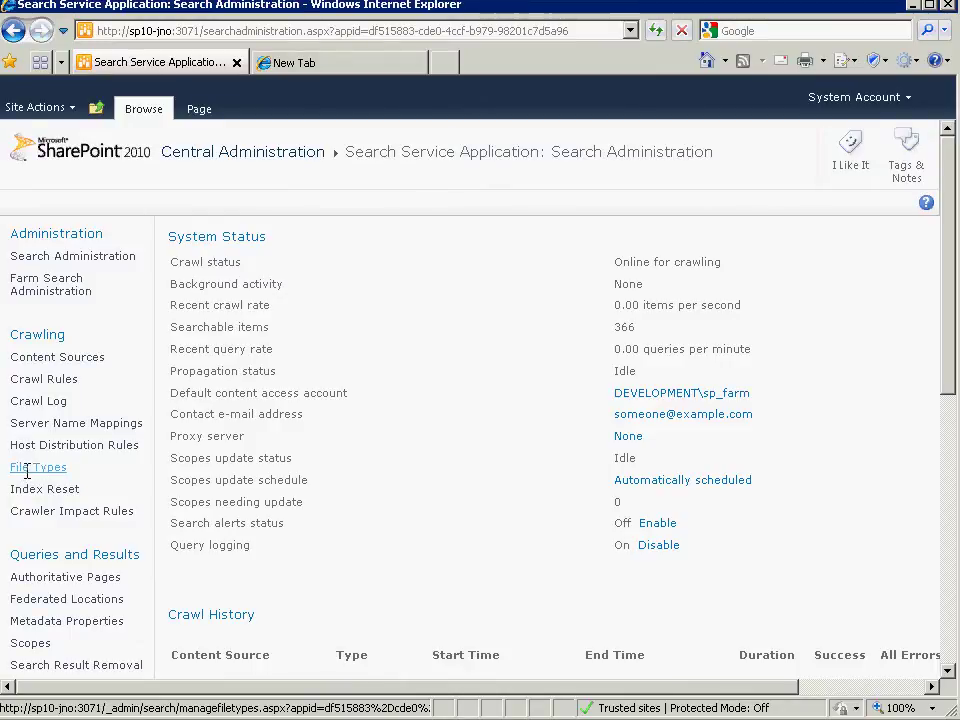
# - Open the Search Service Application's crawled file types and check the list for a pdf entry
pyautogui.click(26, 470)
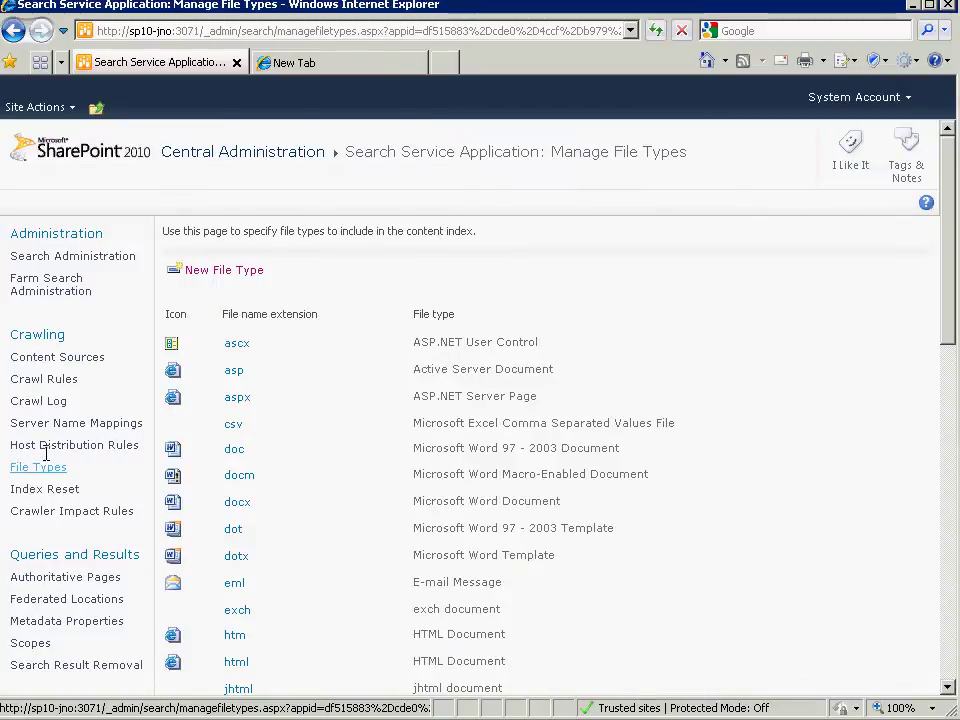
pyautogui.click(951, 370)
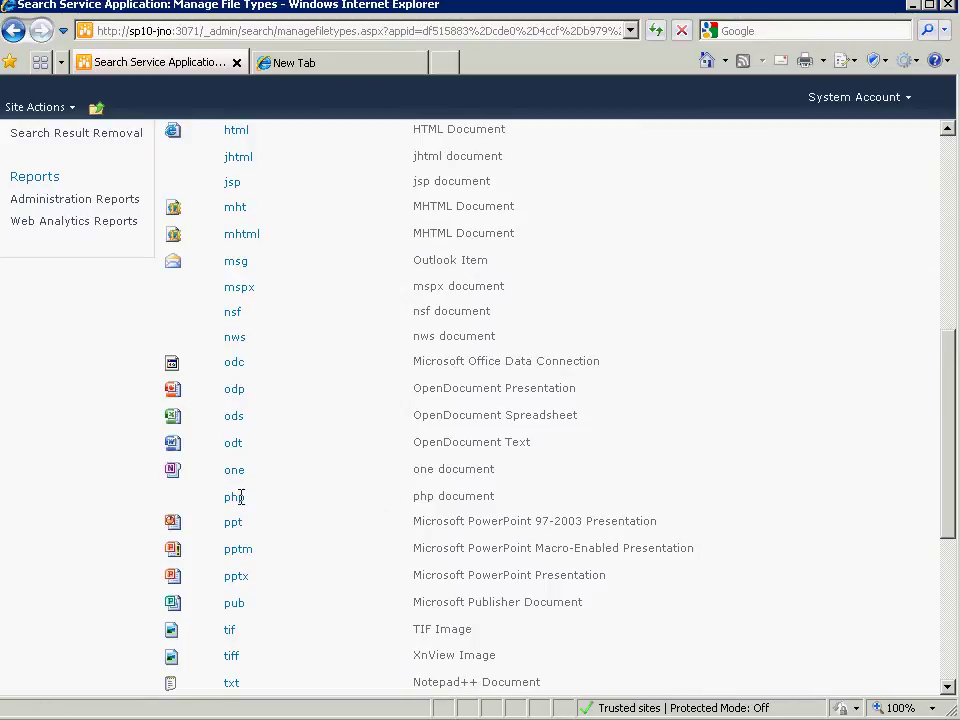
pyautogui.moveTo(239, 506)
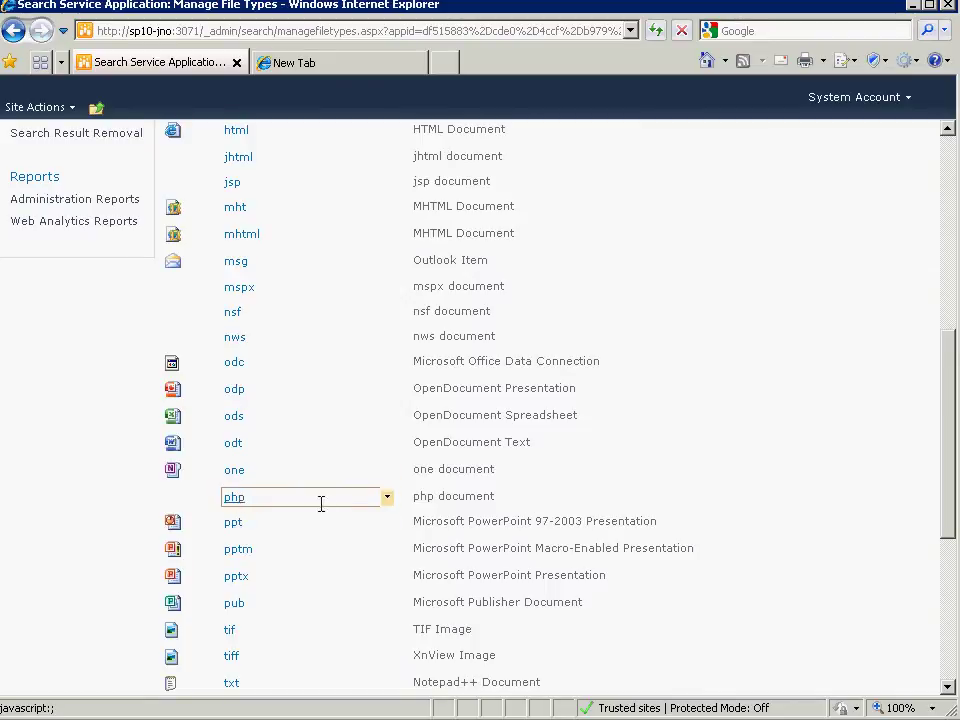
pyautogui.click(949, 246)
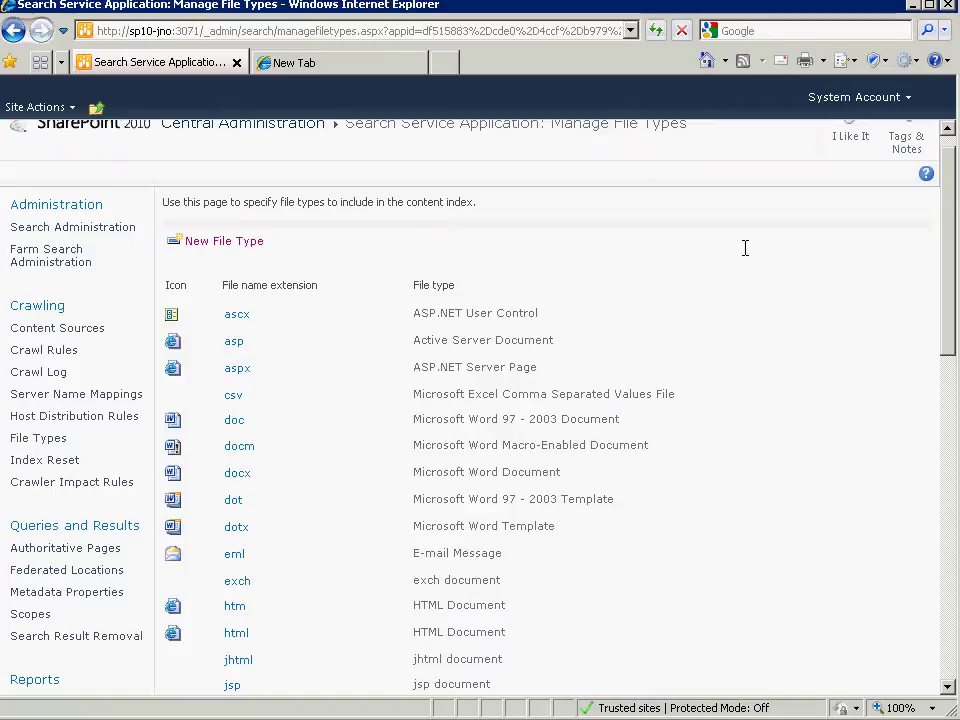
# - Add pdf as a new file type for the content index and check its entry in the list
pyautogui.click(227, 242)
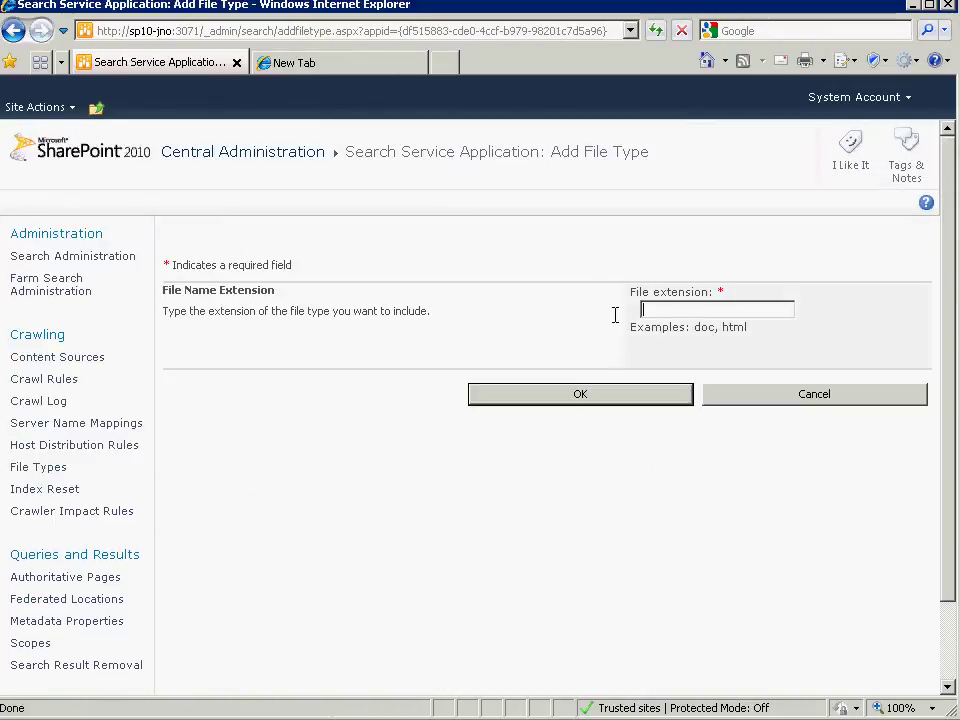
pyautogui.write('pdf')
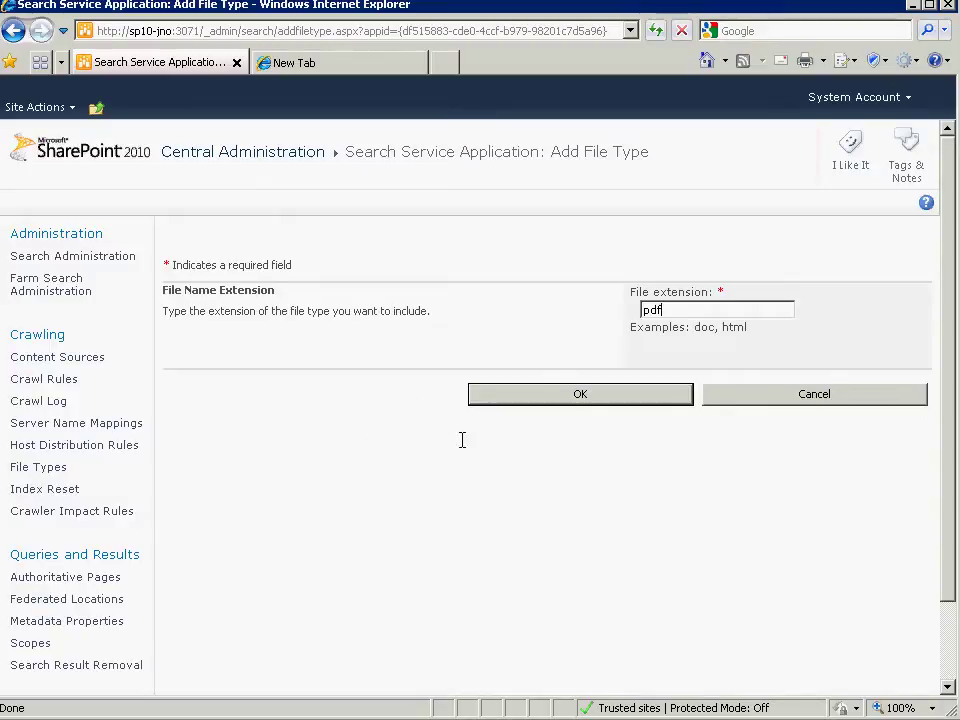
pyautogui.click(566, 393)
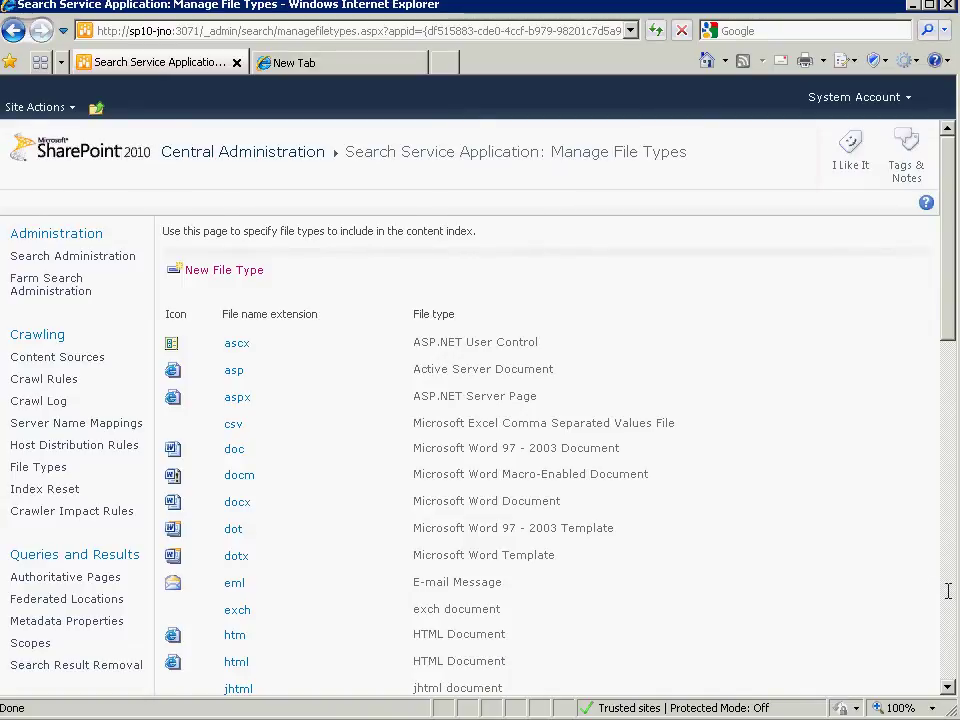
pyautogui.click(948, 591)
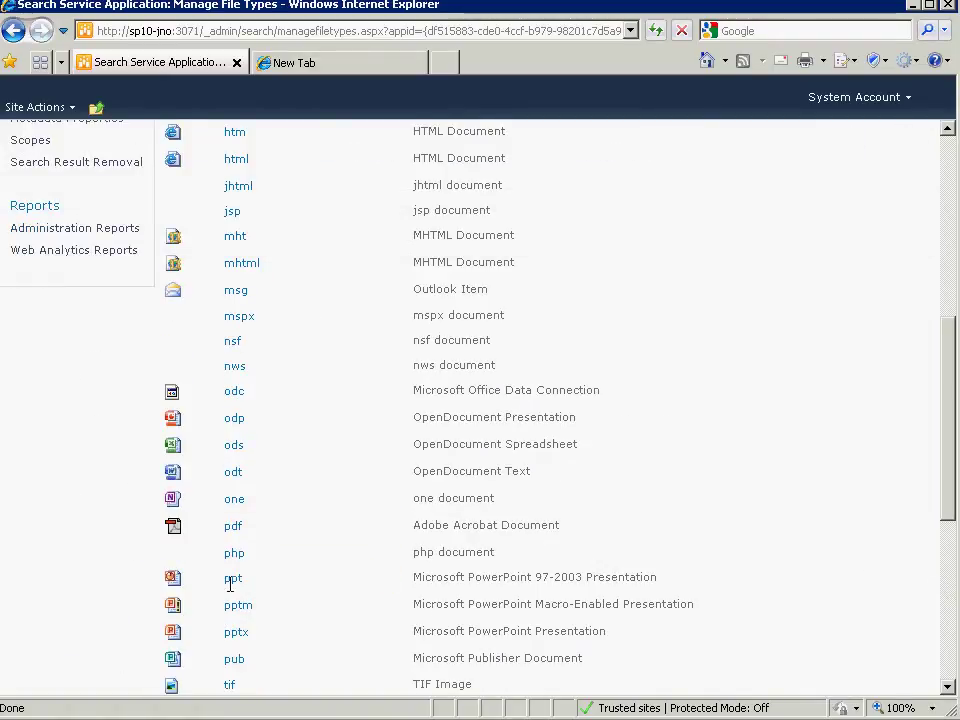
pyautogui.moveTo(236, 526)
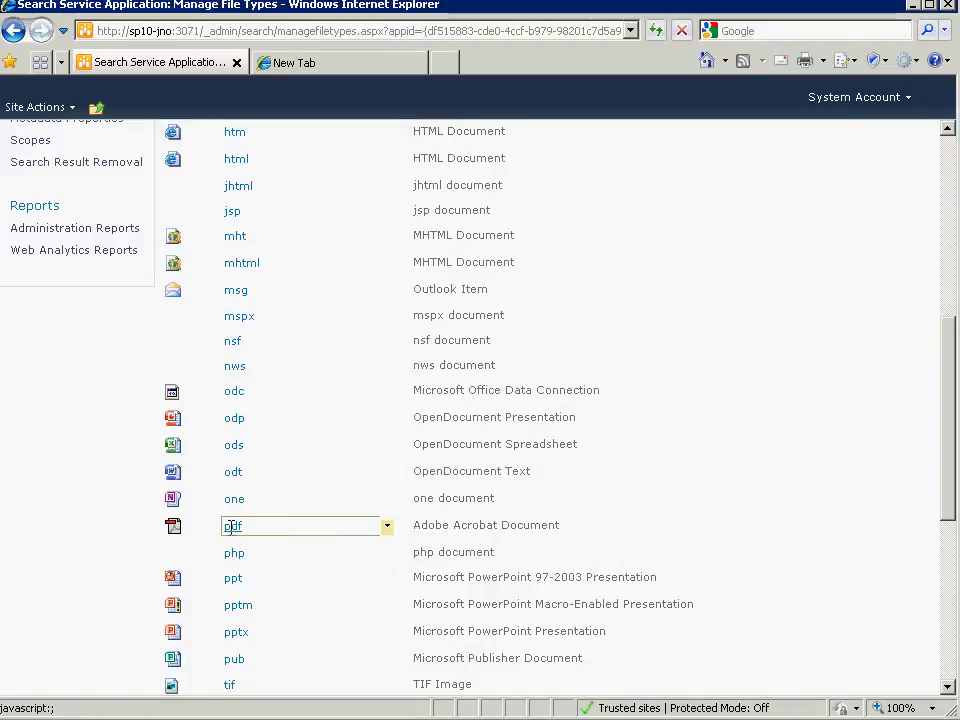
pyautogui.moveTo(570, 521); pyautogui.dragTo(412, 524)
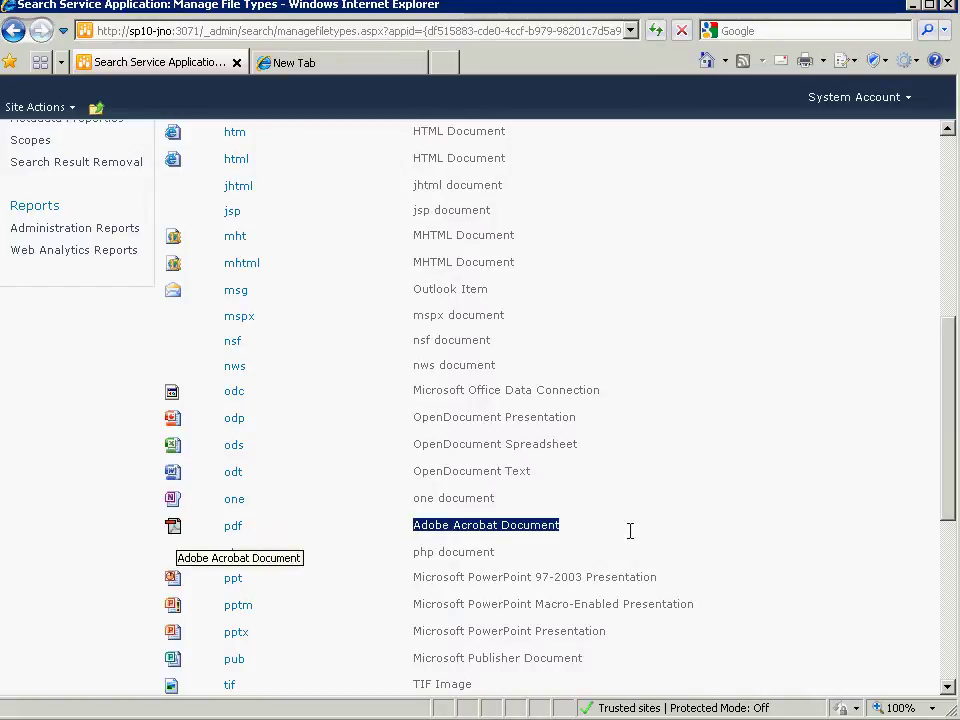
pyautogui.click(941, 163)
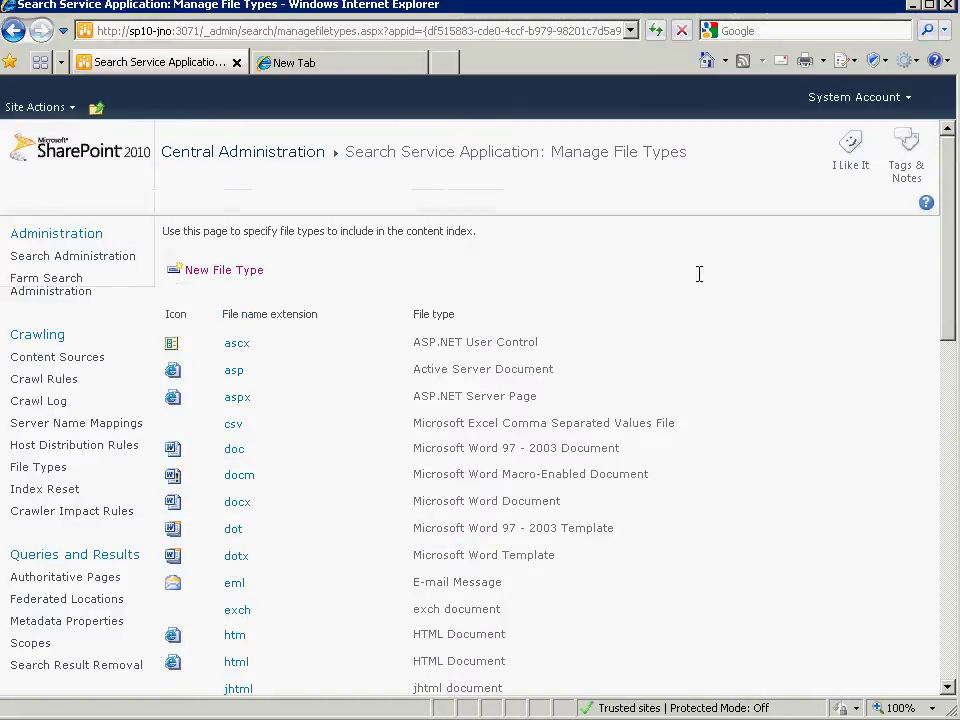
pyautogui.moveTo(391, 484)
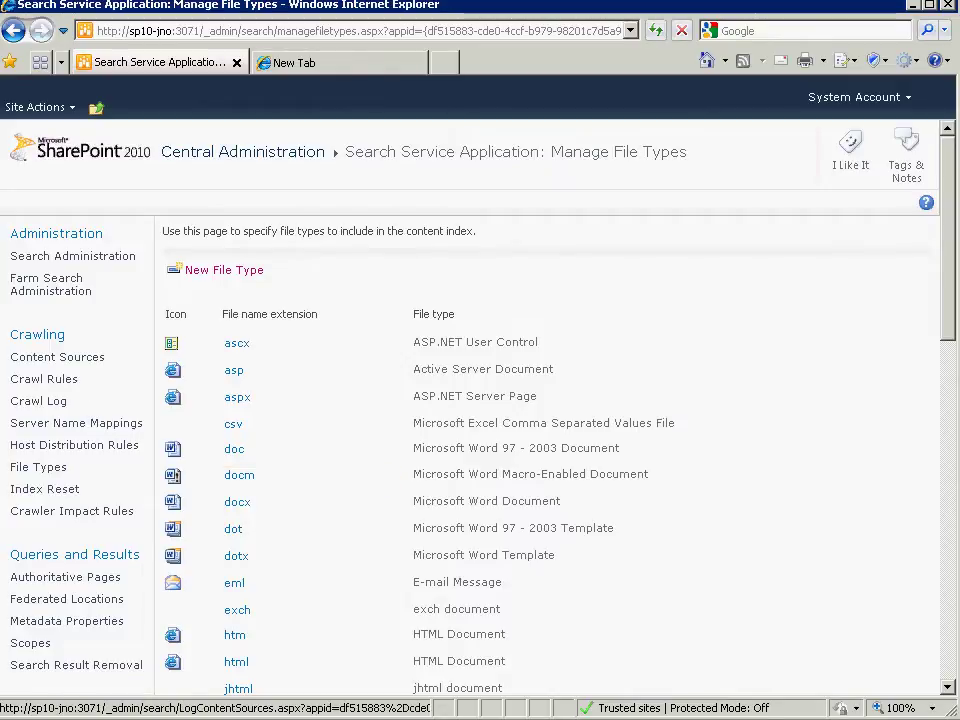
# - Read the article on indexing pdf files with SharePoint search and Adobe's download page for PDF iFilter 9 for 64-bit platforms
pyautogui.click(327, 62)
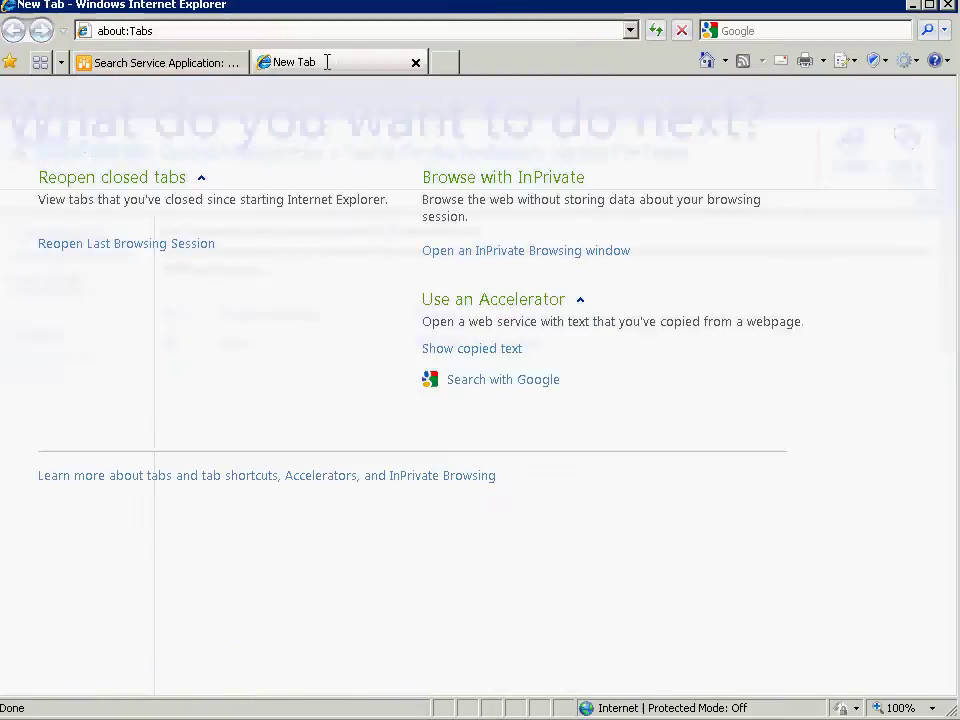
pyautogui.click(208, 33)
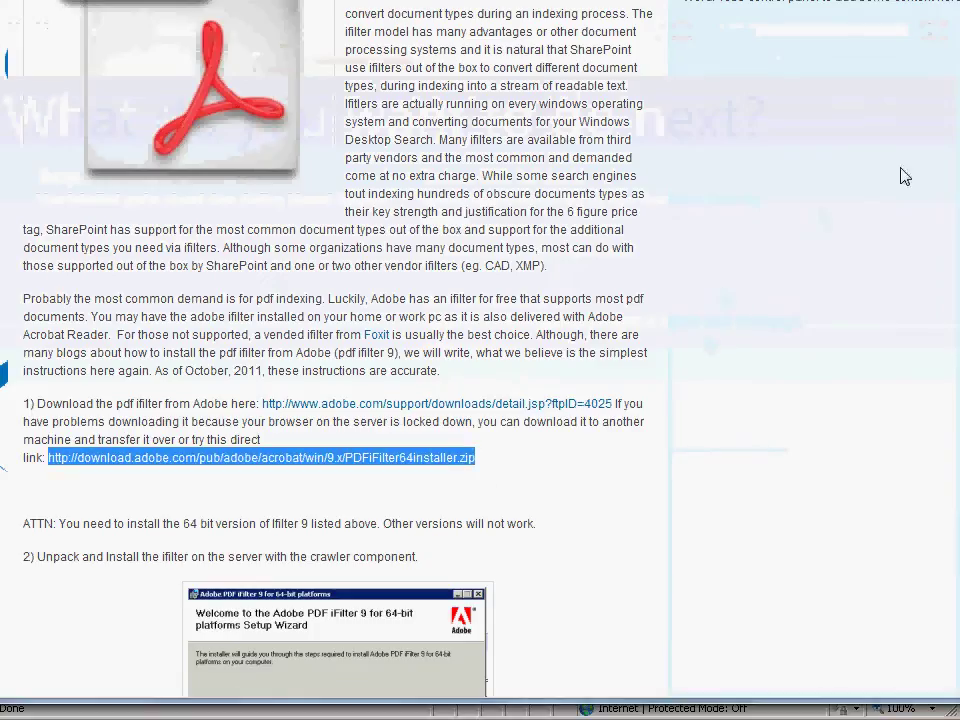
pyautogui.scroll(10, 900, 176)
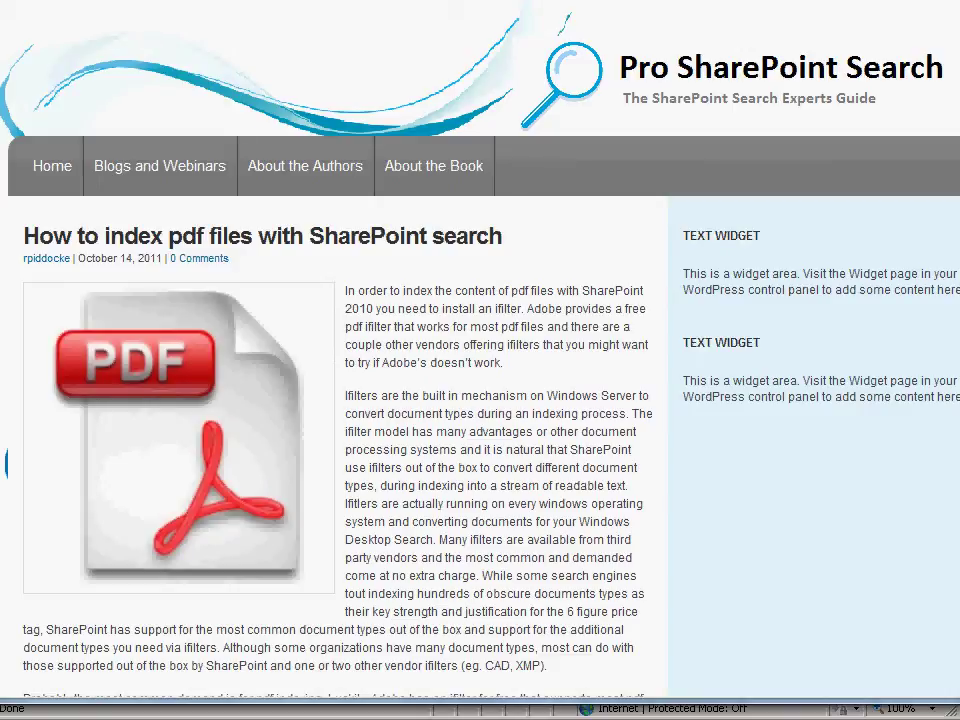
pyautogui.scroll(-10, 525, 293)
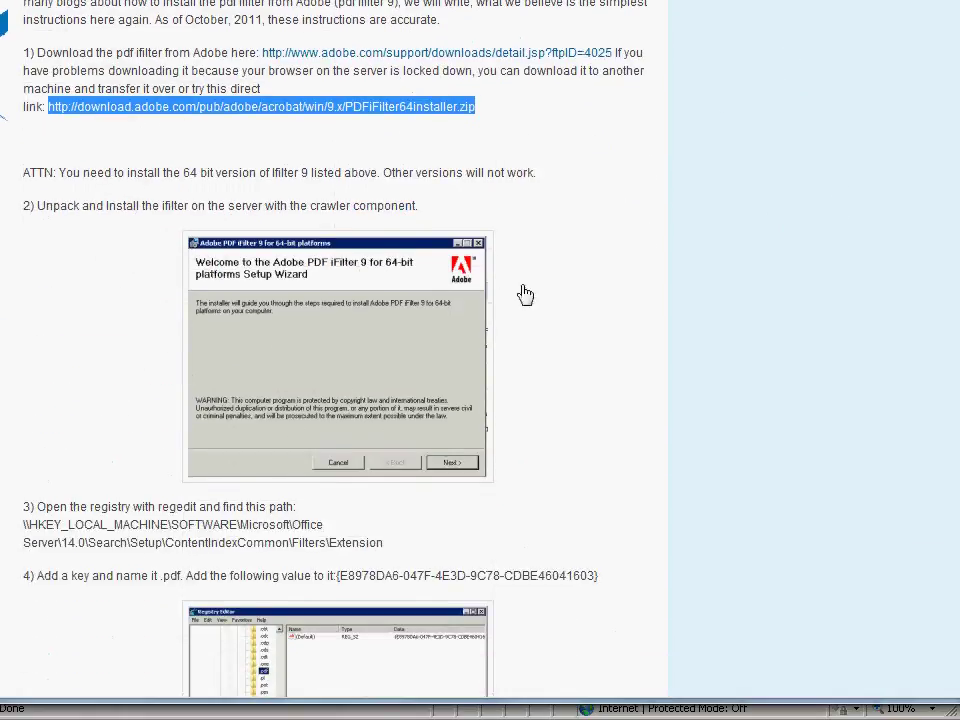
pyautogui.click(490, 113)
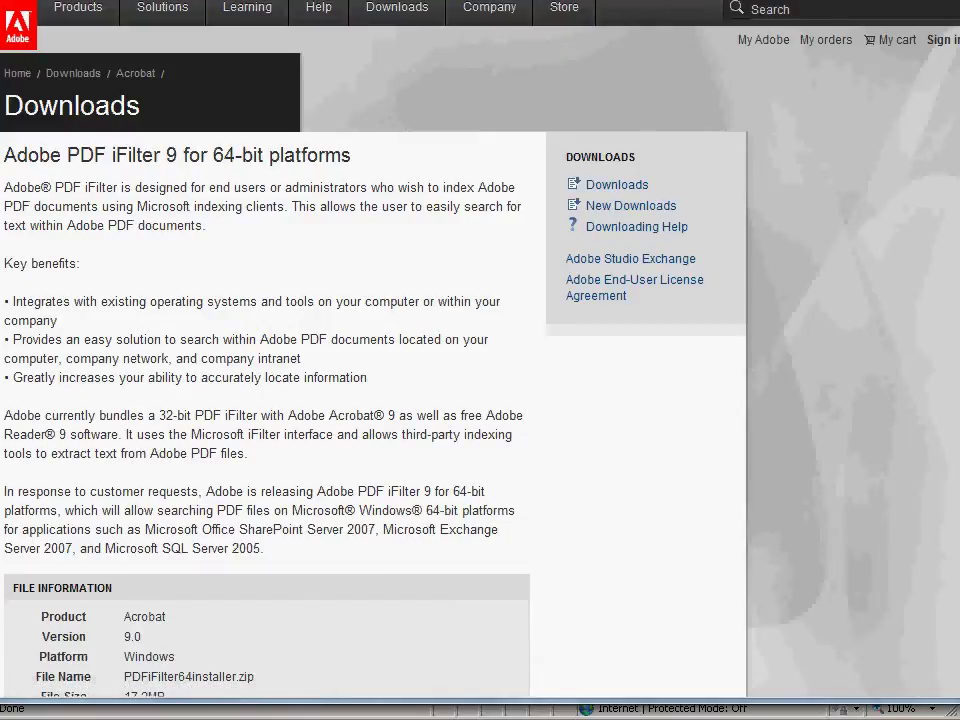
pyautogui.scroll(-4, 373, 350)
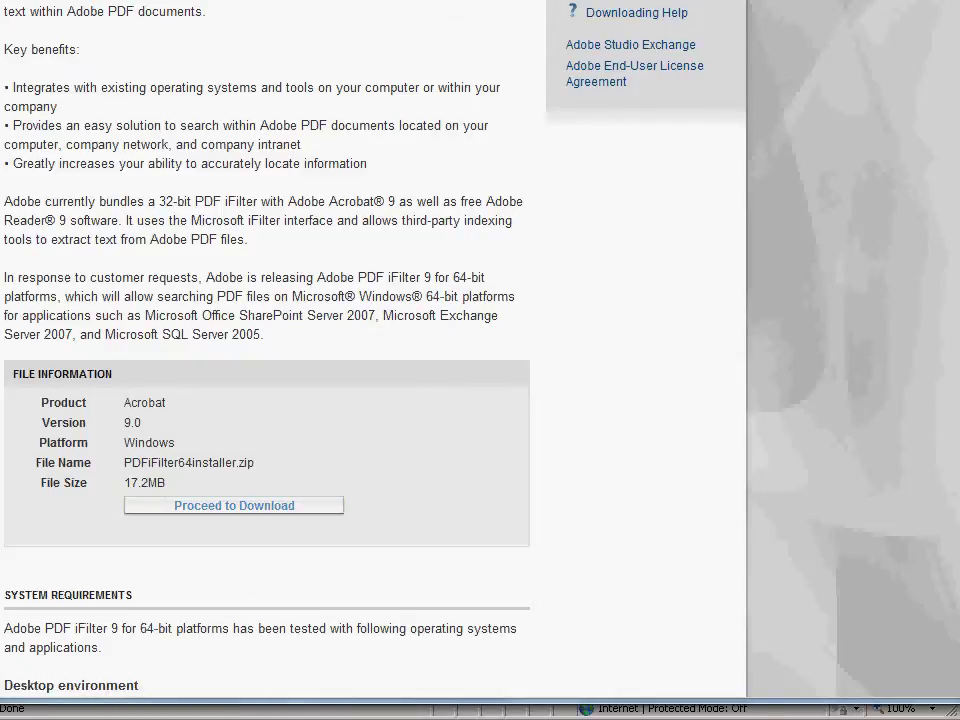
pyautogui.scroll(4, 124, 334)
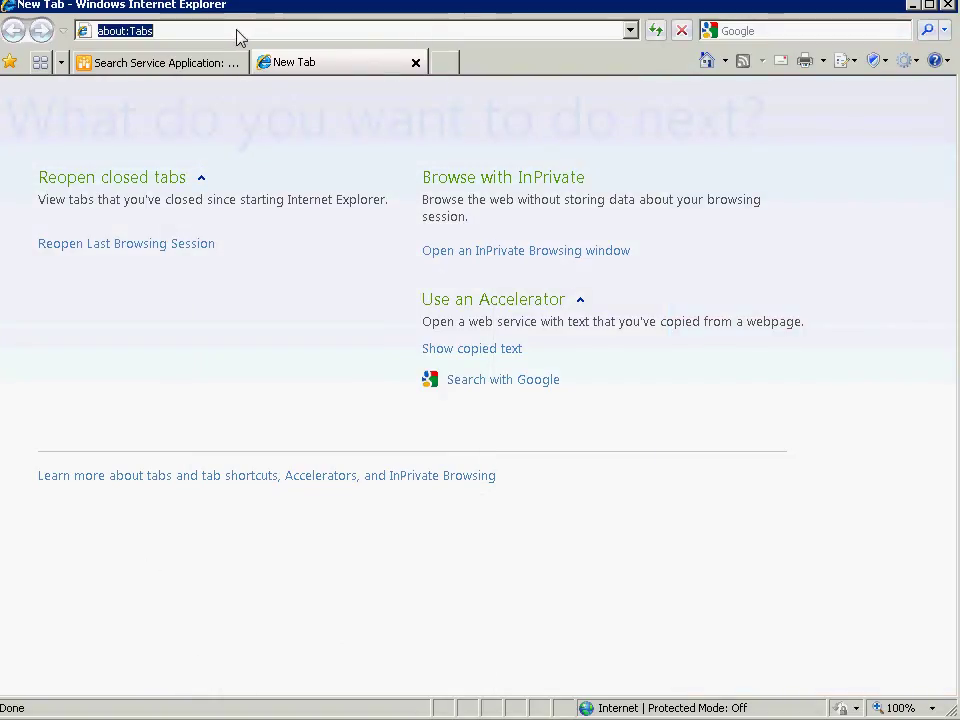
pyautogui.write('http://download.adobe.com/pub/adobe/acrobat/win/9.x/PDFiFilter64installer.zip')
pyautogui.click(463, 63)
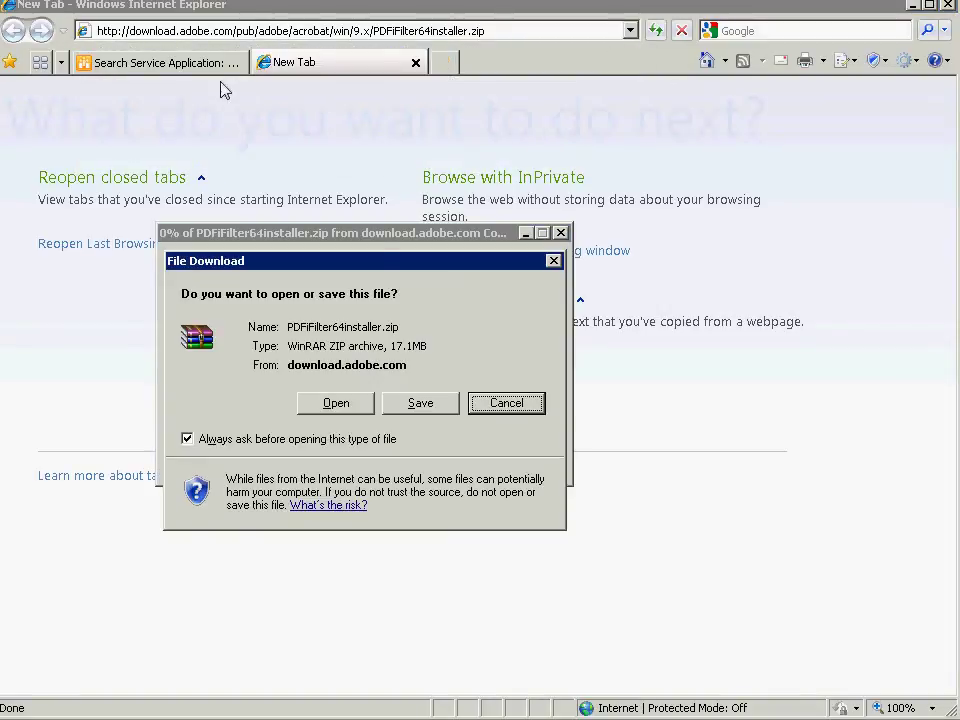
pyautogui.click(347, 402)
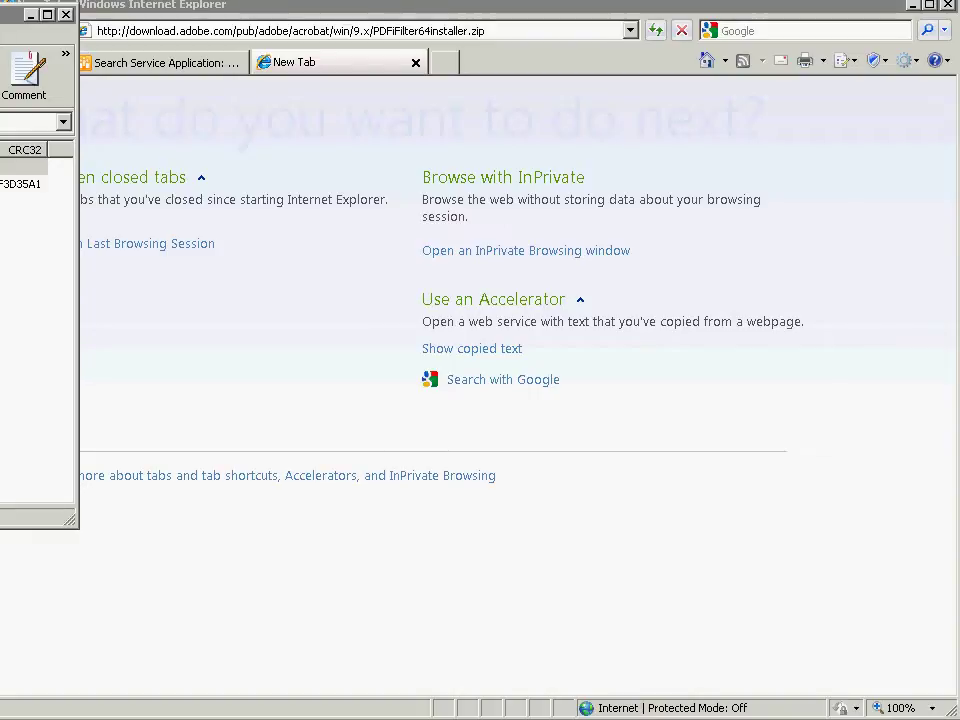
pyautogui.moveTo(20, 14); pyautogui.dragTo(486, 83)
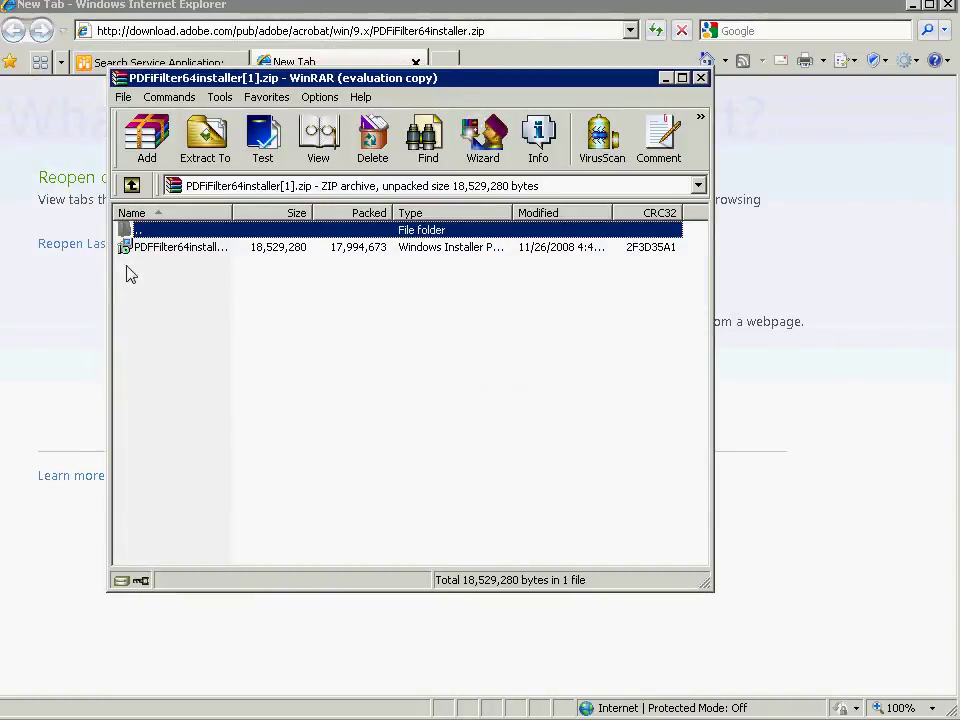
pyautogui.click(158, 249)
pyautogui.doubleClick(158, 249)
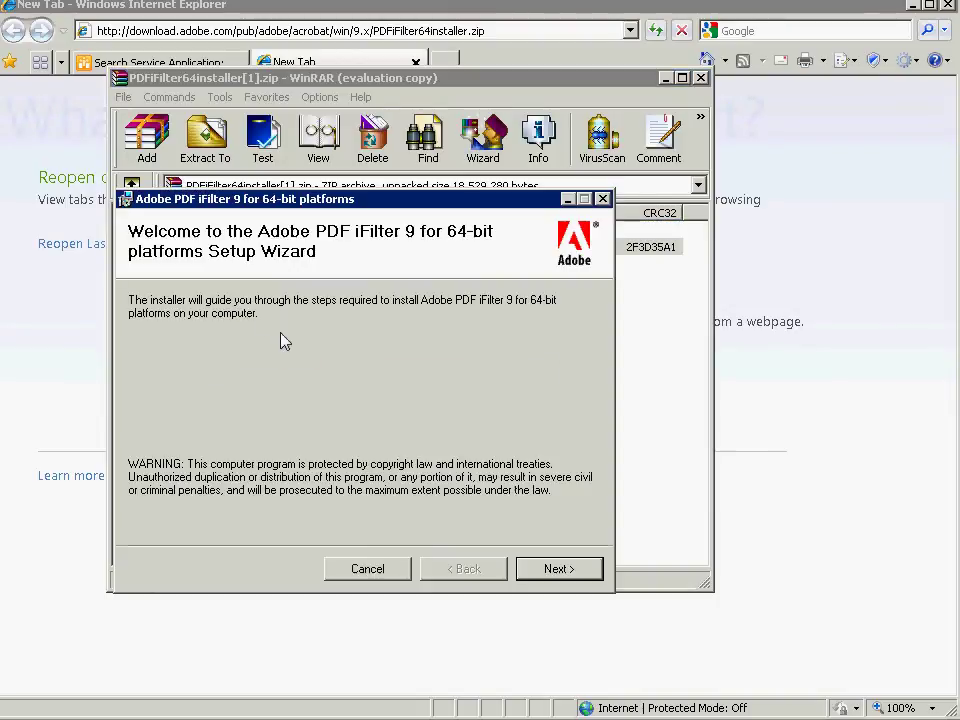
# - Install Adobe PDF iFilter 9 for 64-bit platforms, agreeing to the license and keeping the default folder, and close the setup wizard
pyautogui.click(553, 571)
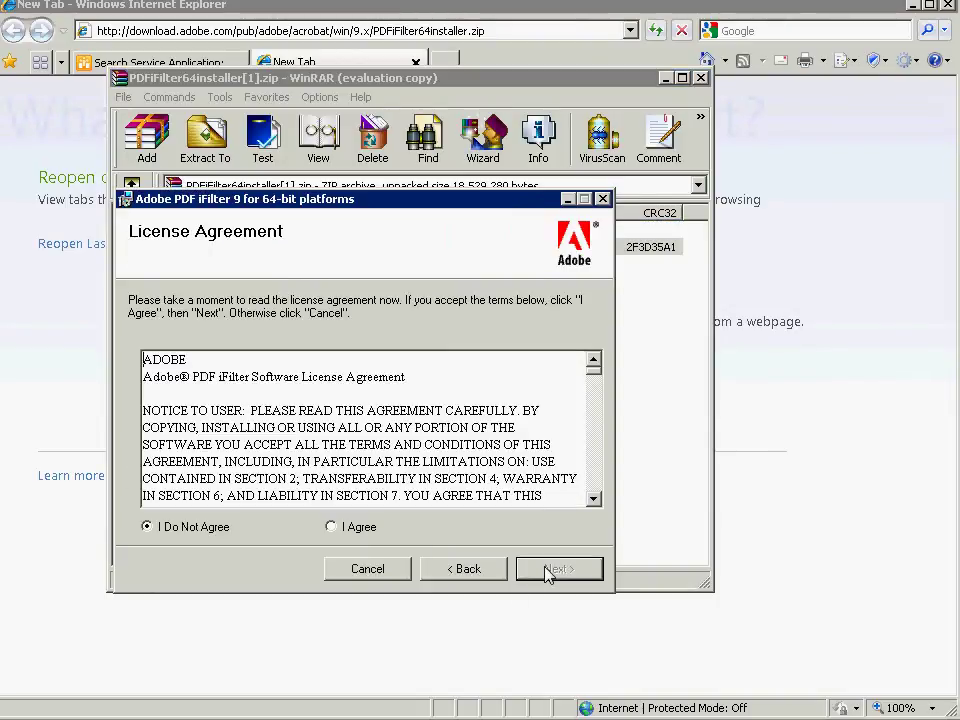
pyautogui.click(360, 529)
pyautogui.click(567, 572)
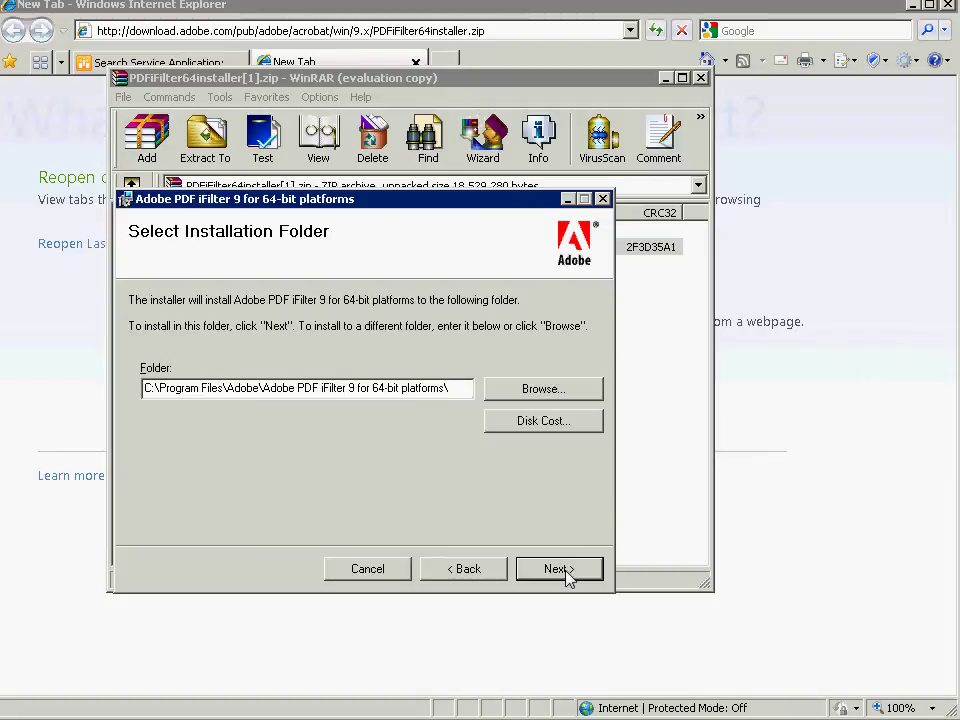
pyautogui.click(577, 581)
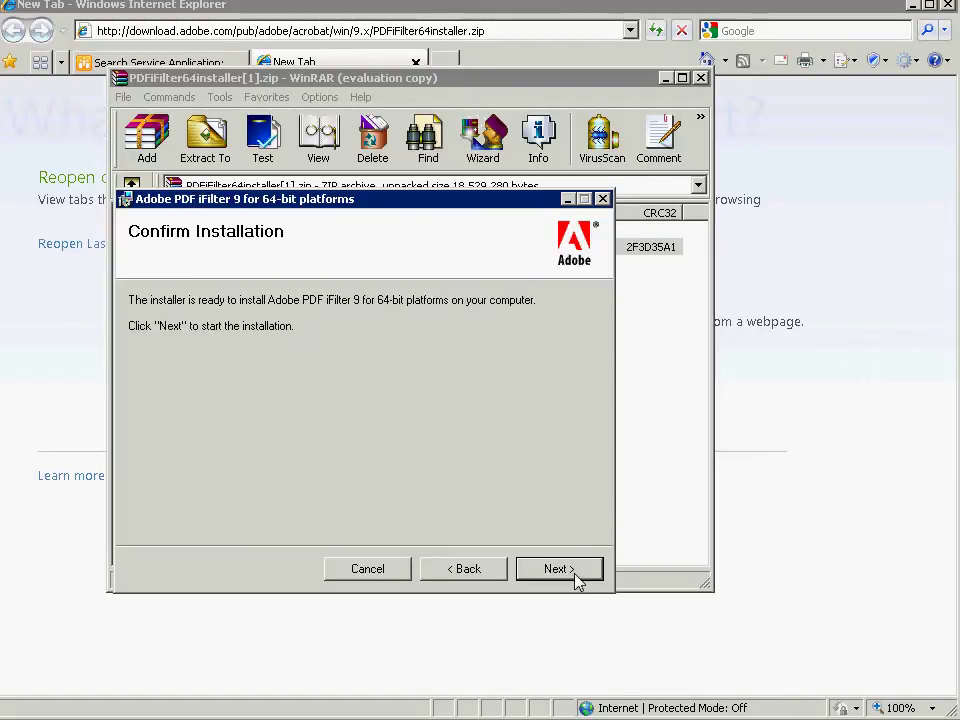
pyautogui.click(576, 572)
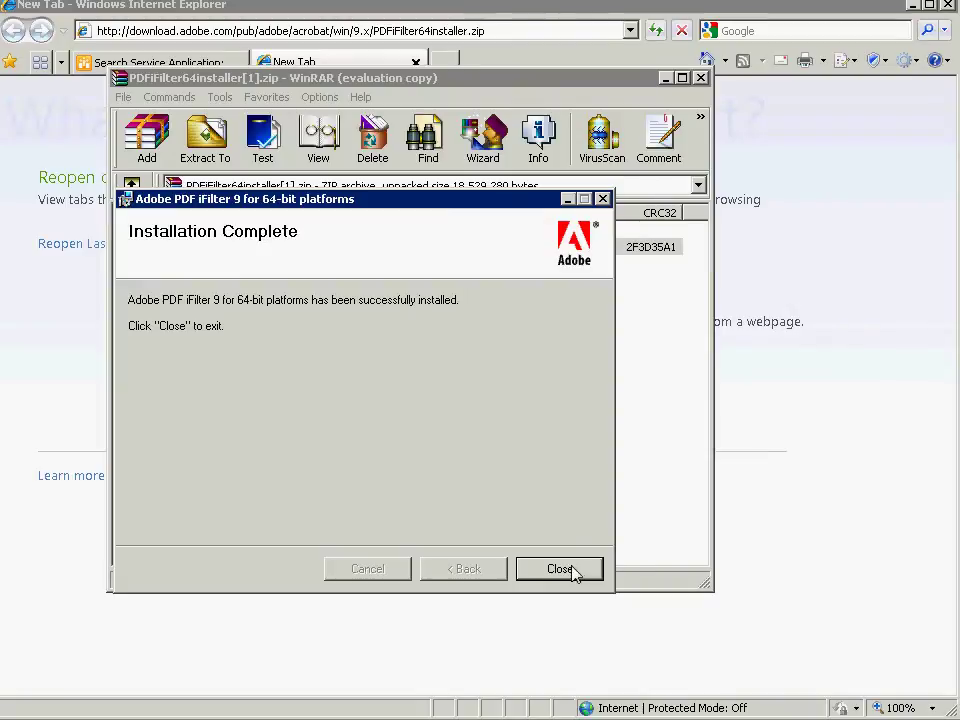
pyautogui.click(566, 570)
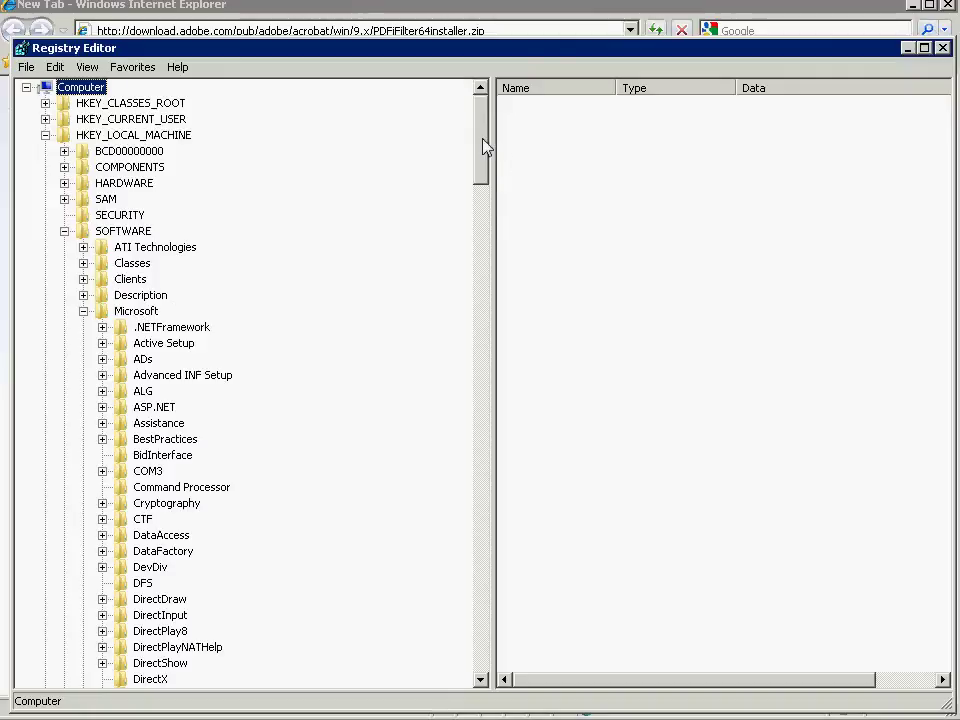
# - Create a .pdf key under HKEY_LOCAL_MACHINE\SOFTWARE\Microsoft\Office Server\14.0\Search\Setup\ContentIndexCommon\Filters\Extension in the registry
pyautogui.moveTo(483, 146); pyautogui.dragTo(479, 349)
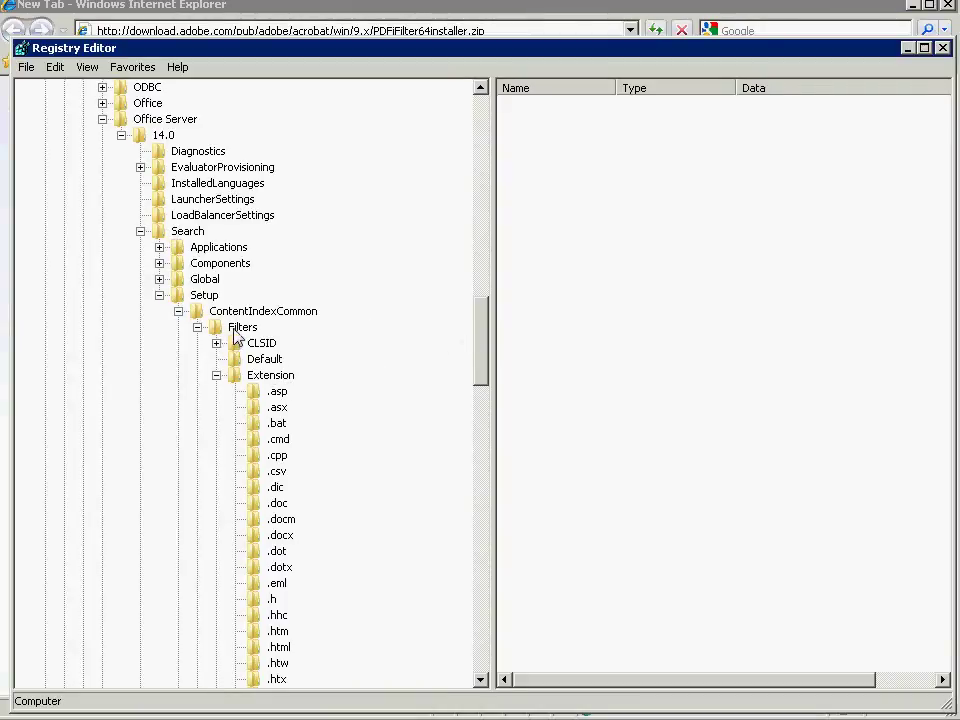
pyautogui.click(283, 379)
pyautogui.rightClick(285, 380)
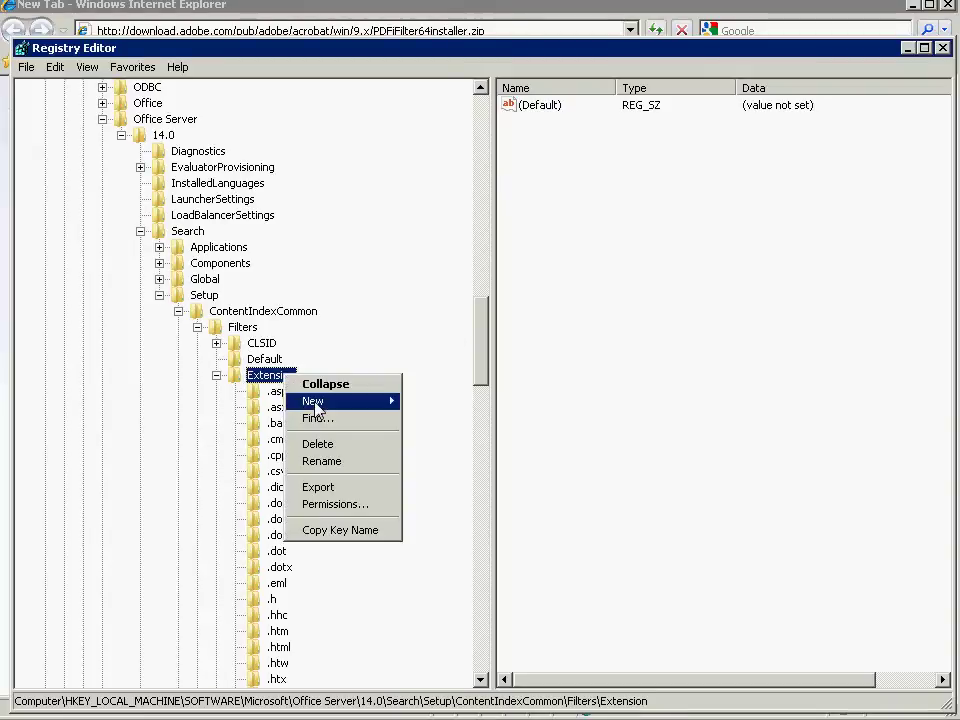
pyautogui.moveTo(390, 400)
pyautogui.click(445, 402)
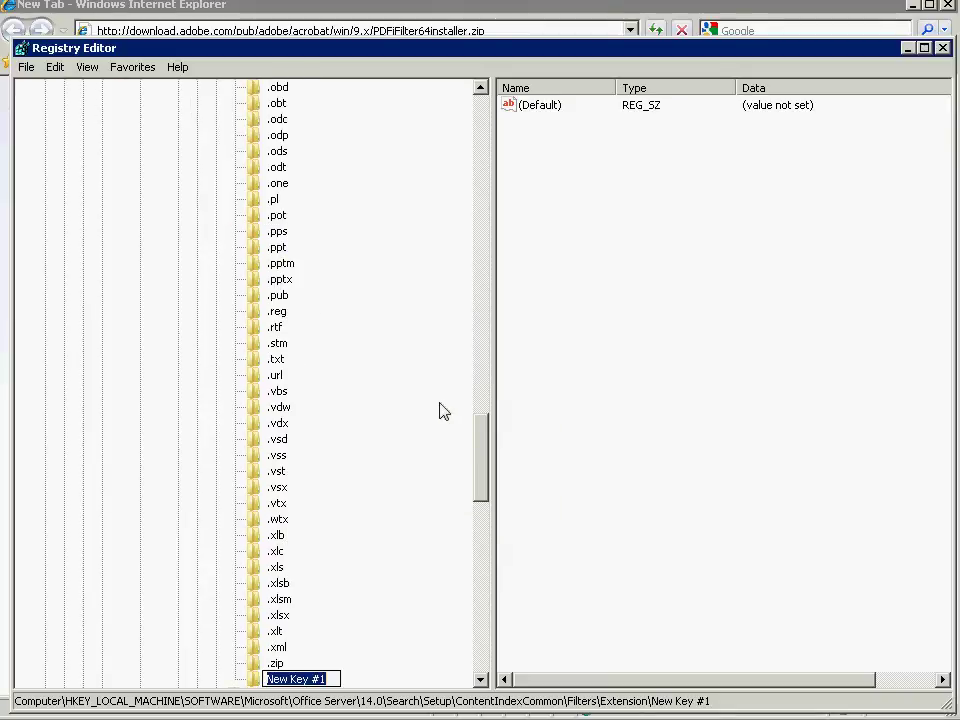
pyautogui.write('.pdf')
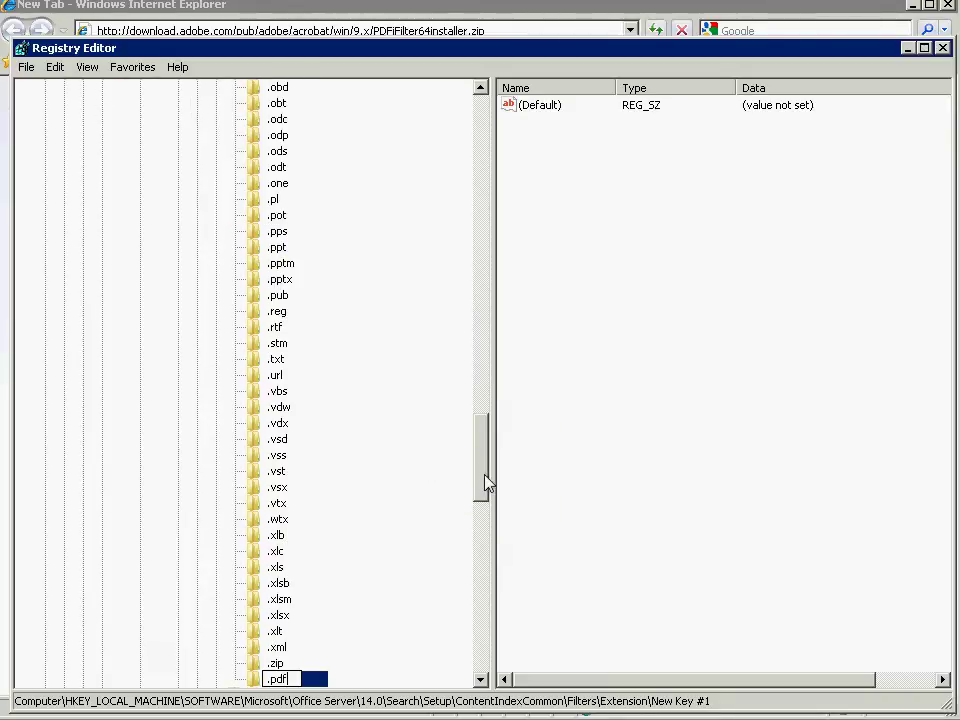
pyautogui.click(252, 680)
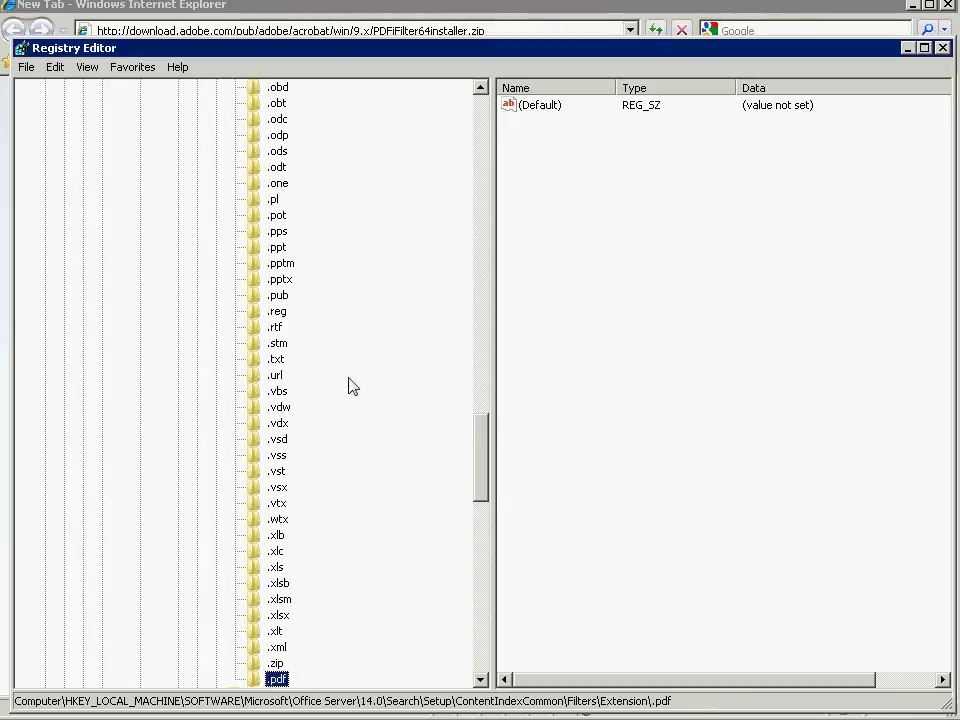
# - Set the .pdf key's default value to {E8978DA6-047F-4E3D-9C78-CDBE46041603}, copied from the open Notepad note
pyautogui.click(545, 108)
pyautogui.click(540, 112)
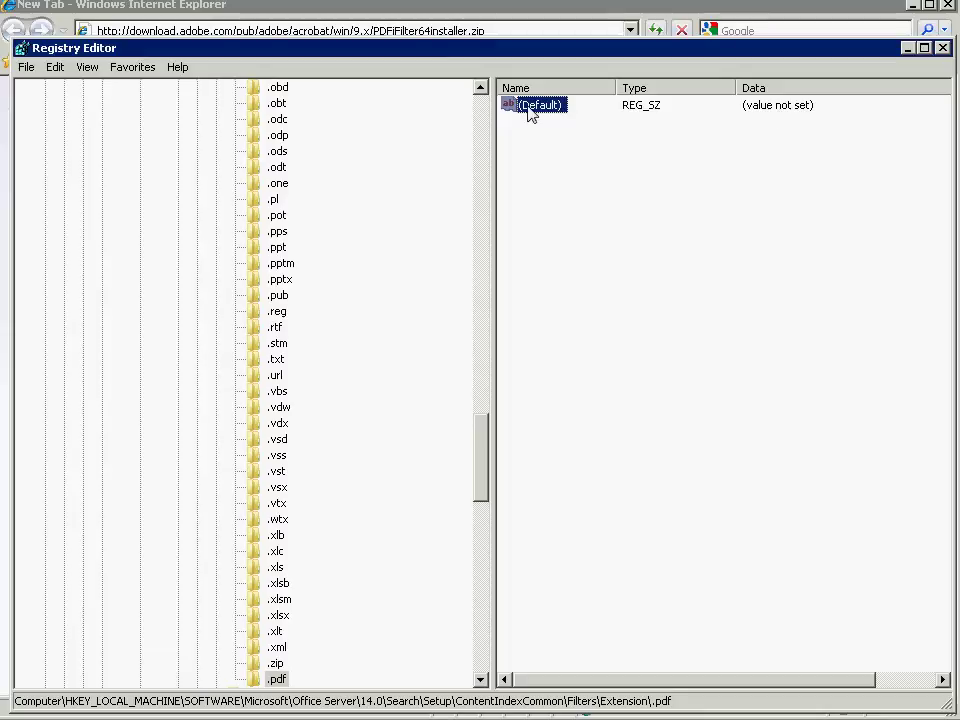
pyautogui.doubleClick(537, 113)
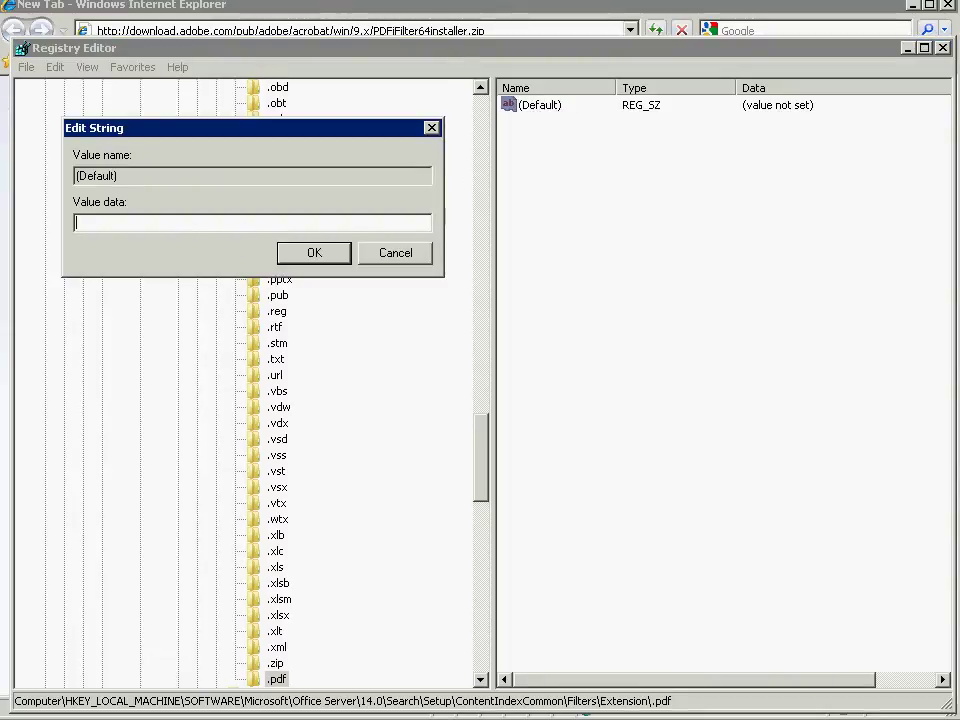
pyautogui.hotkey('alt', 'Tab')
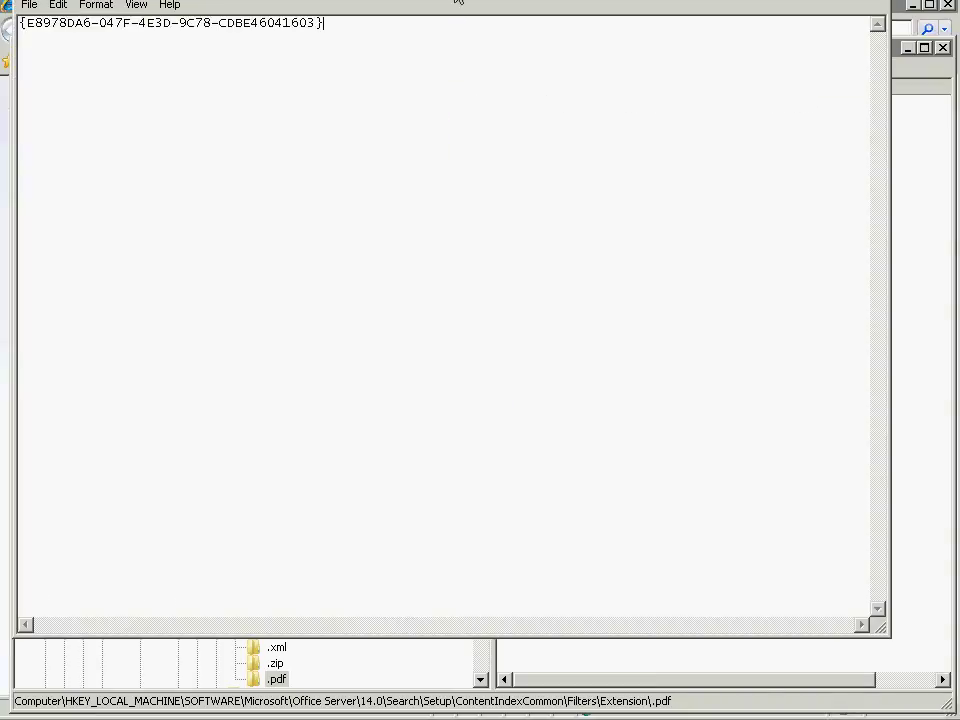
pyautogui.moveTo(458, 0); pyautogui.dragTo(485, 40)
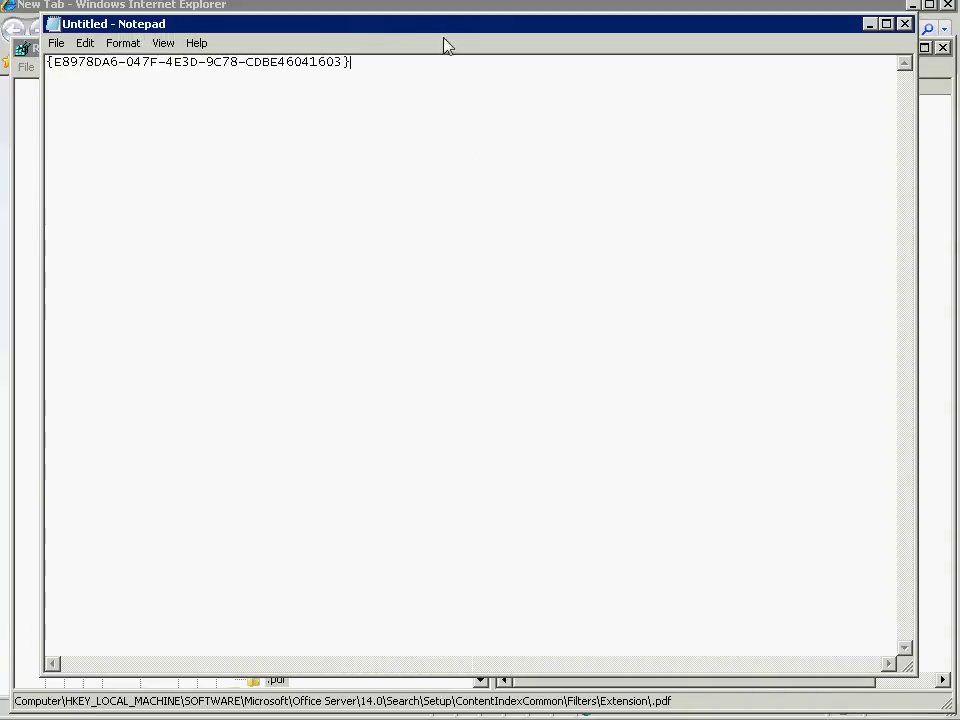
pyautogui.hotkey('ctrl', 'a')
pyautogui.hotkey('ctrl', 'c')
pyautogui.rightClick(74, 67)
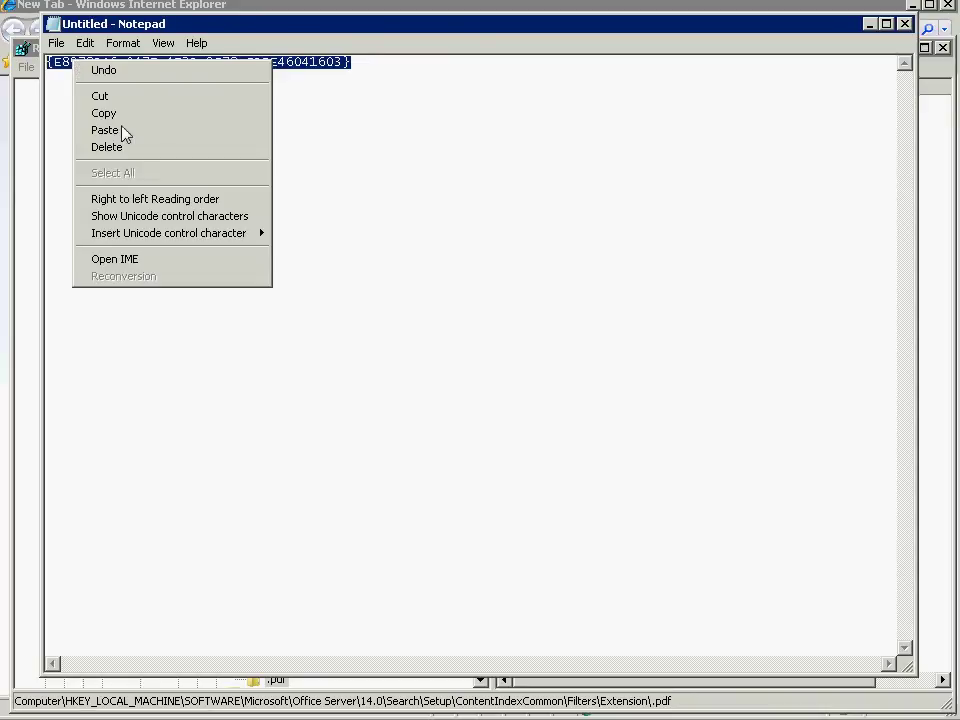
pyautogui.click(117, 113)
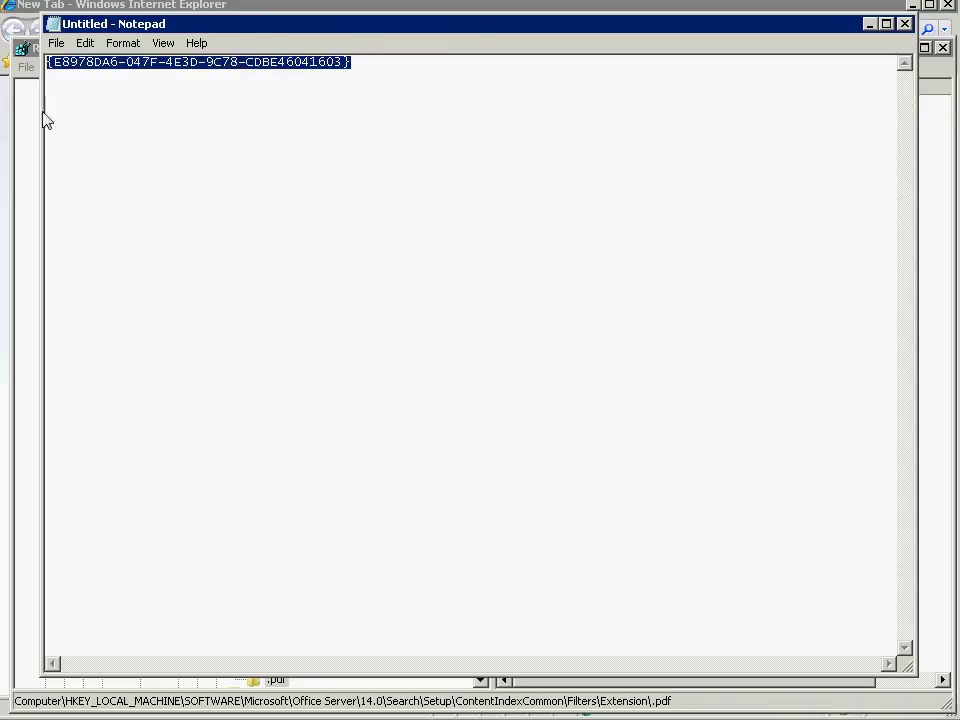
pyautogui.click(30, 47)
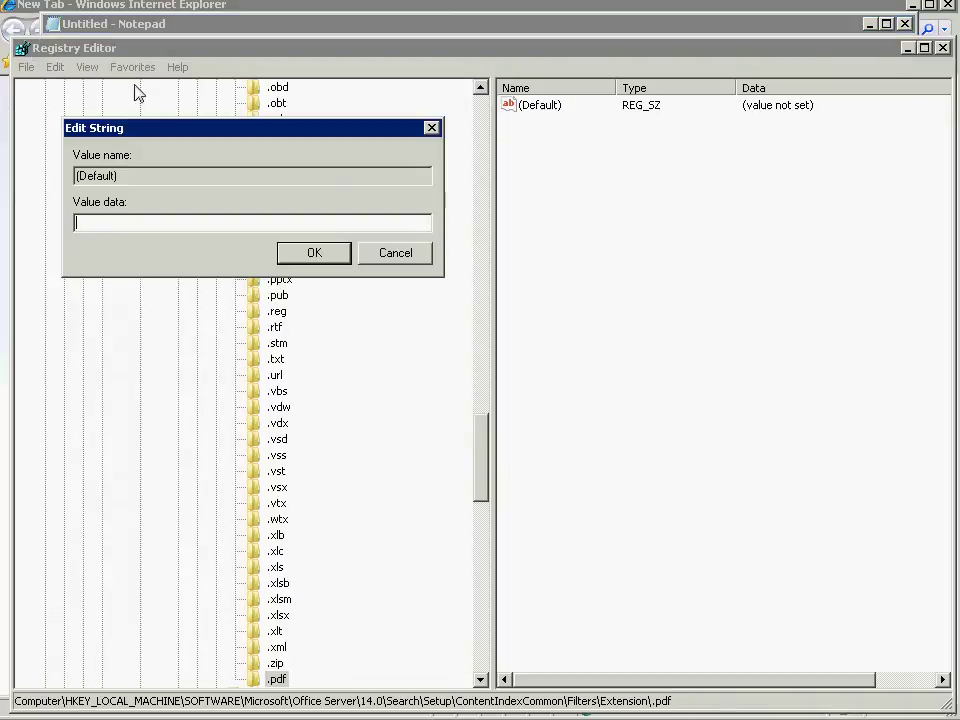
pyautogui.rightClick(128, 222)
pyautogui.click(178, 288)
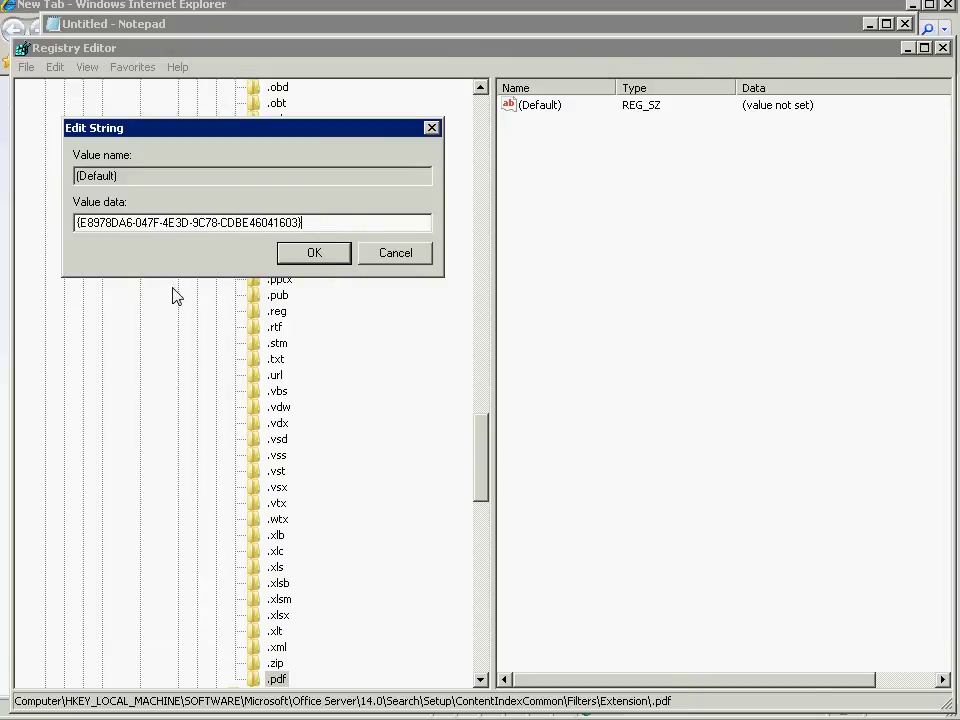
pyautogui.click(314, 253)
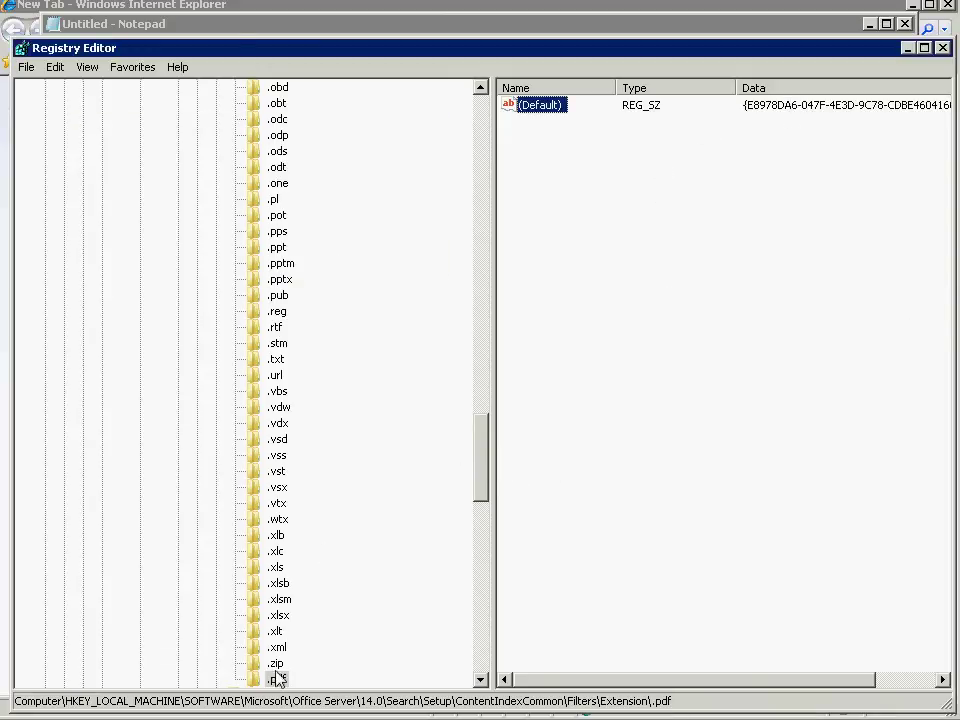
# - Review the Extension key's location in the tree, minimize the Registry Editor and close the untitled Notepad note without saving
pyautogui.moveTo(483, 444); pyautogui.dragTo(493, 320)
pyautogui.scroll(4, 379, 407)
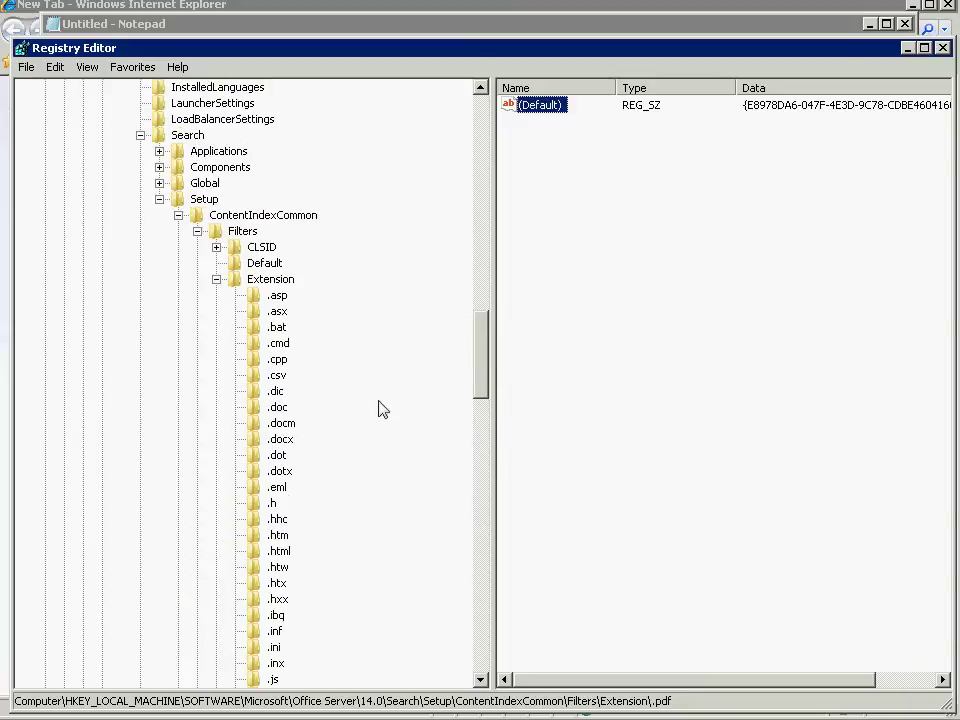
pyautogui.click(906, 47)
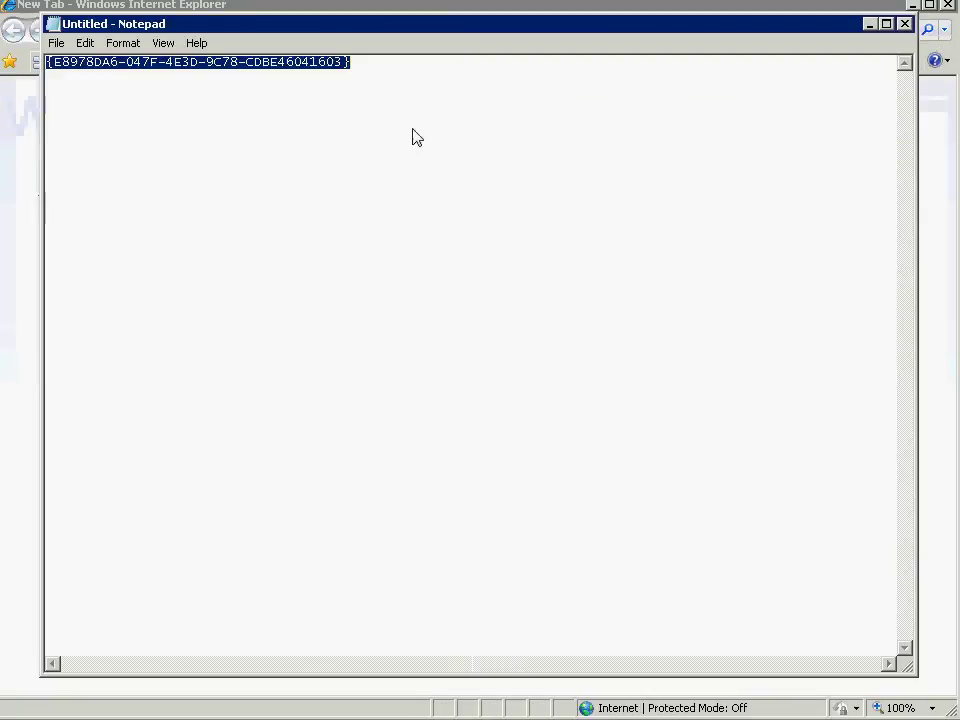
pyautogui.click(905, 24)
pyautogui.click(401, 412)
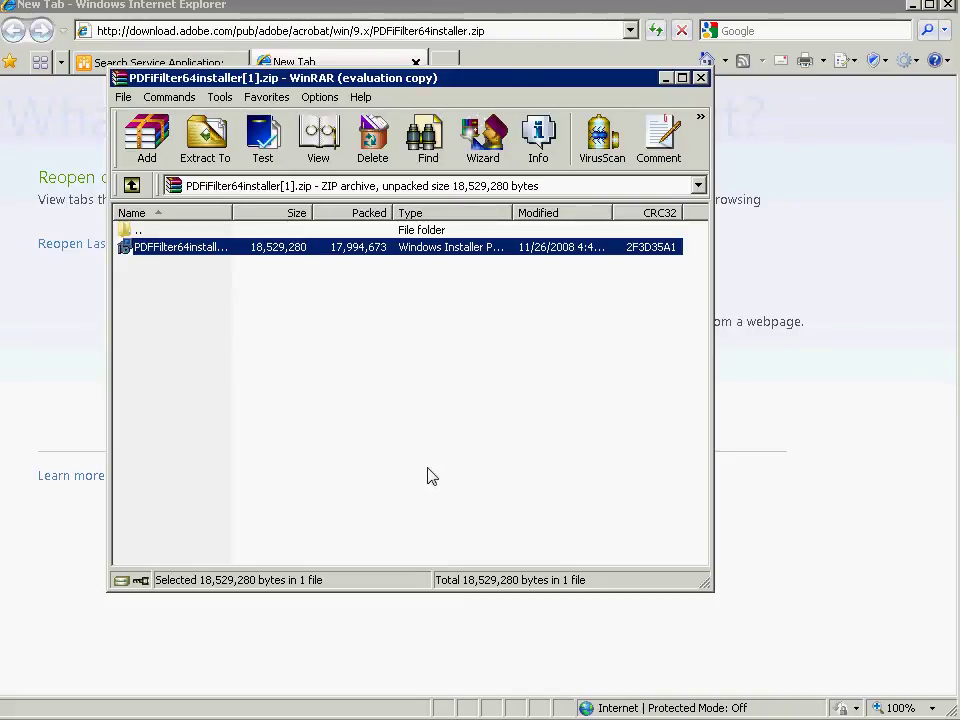
# - Open the Windows Services console, widen its Name column and restart the SharePoint Server Search 14 service
pyautogui.press('Return')
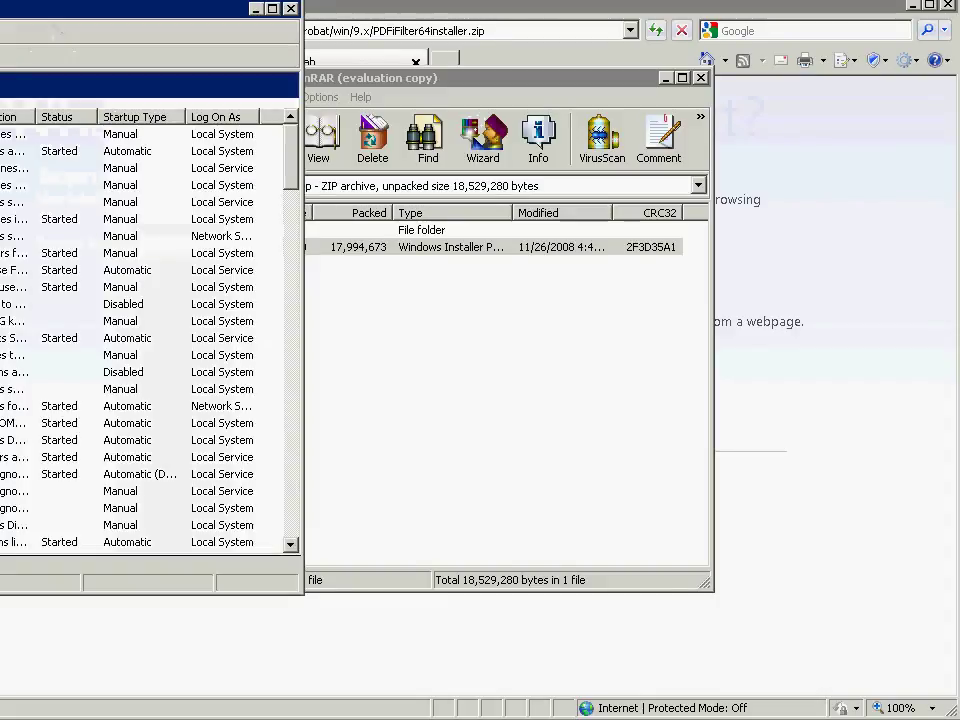
pyautogui.moveTo(0, 14); pyautogui.dragTo(155, 62)
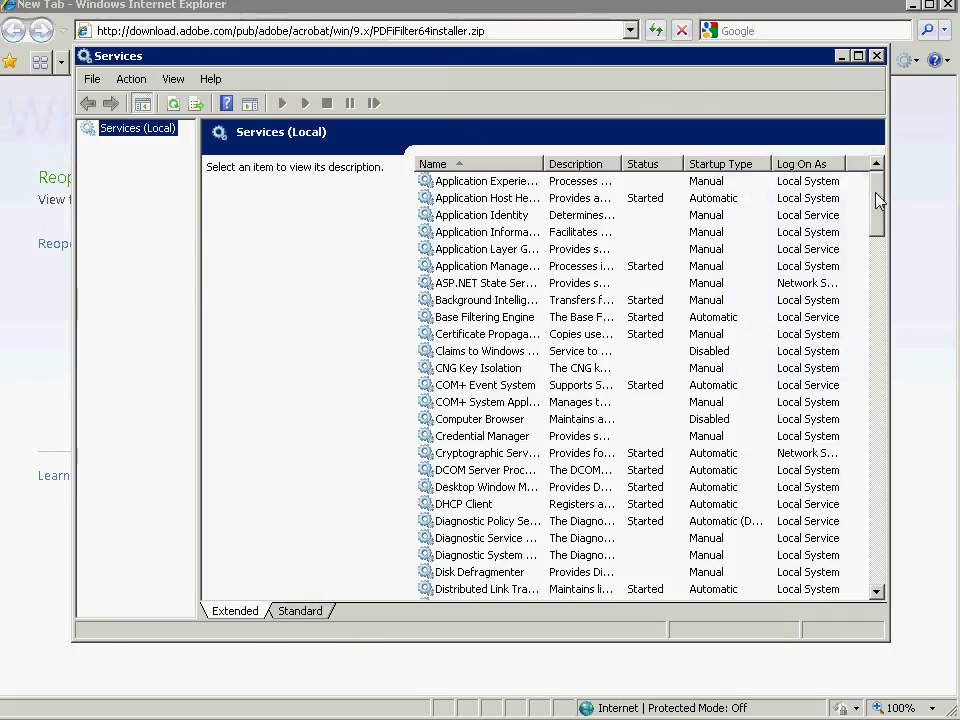
pyautogui.moveTo(876, 200); pyautogui.dragTo(882, 462)
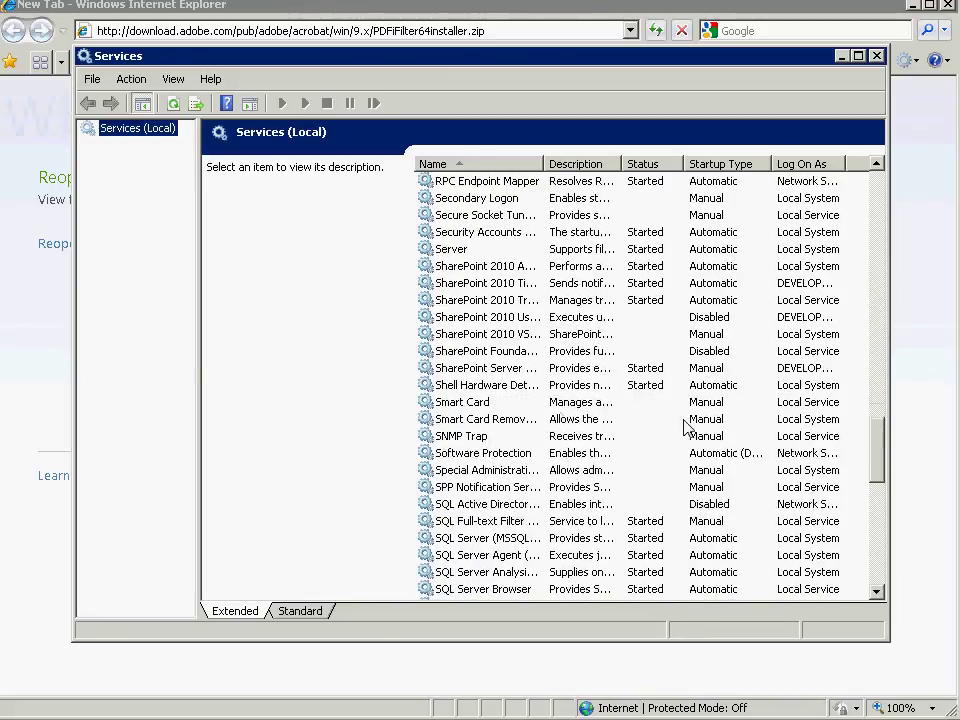
pyautogui.click(490, 368)
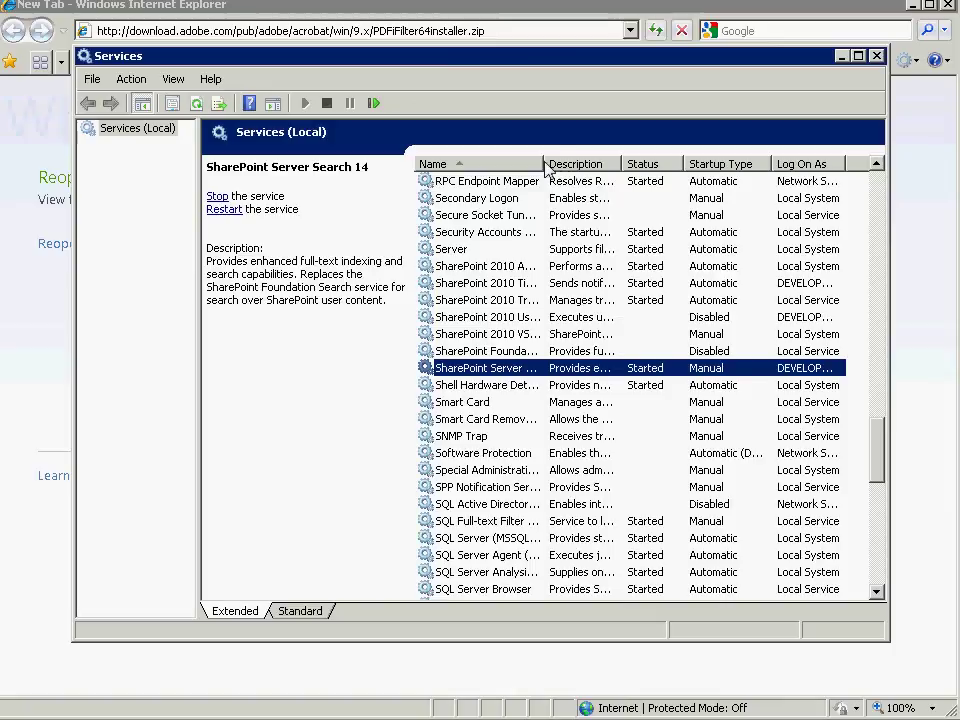
pyautogui.moveTo(544, 164); pyautogui.dragTo(694, 164)
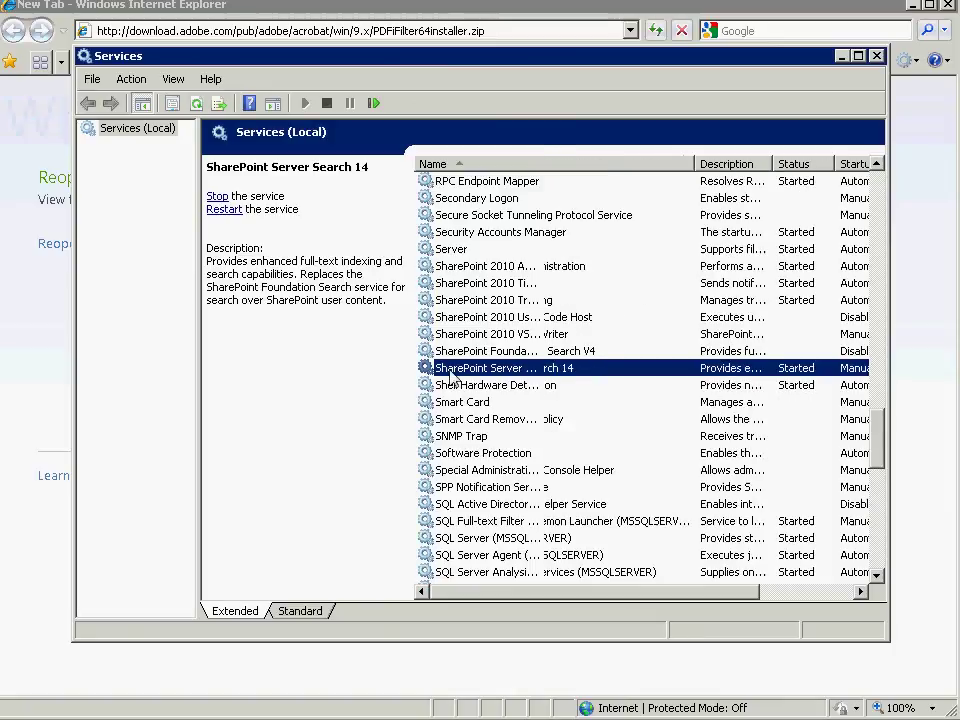
pyautogui.click(224, 210)
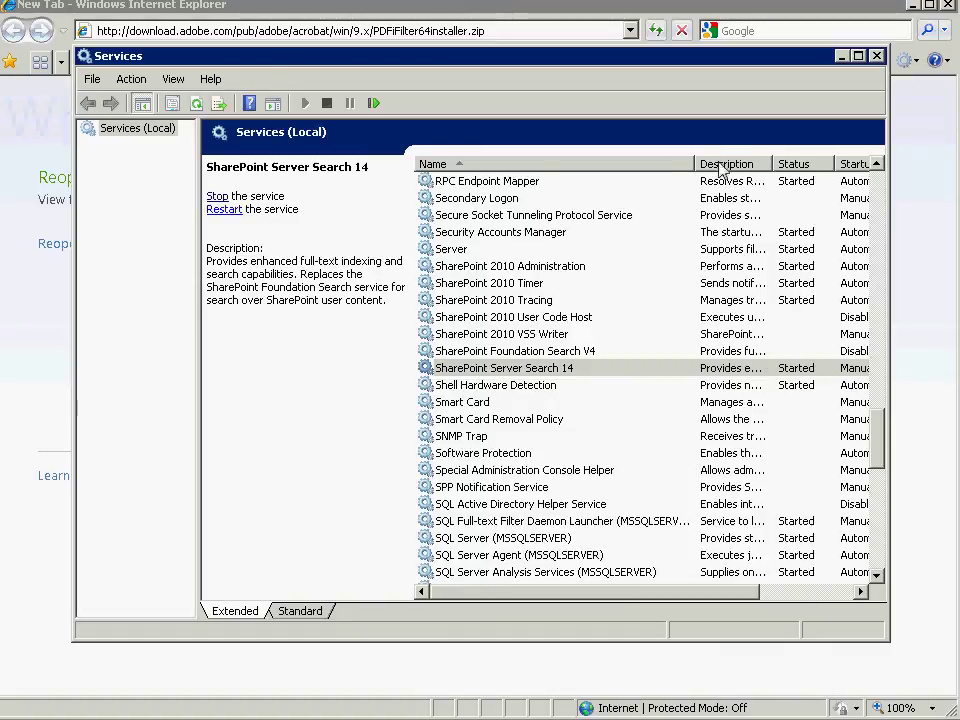
# - Switch to the Search Service Application in Internet Explorer, open its content sources and view the crawl options for Local SharePoint sites
pyautogui.click(164, 8)
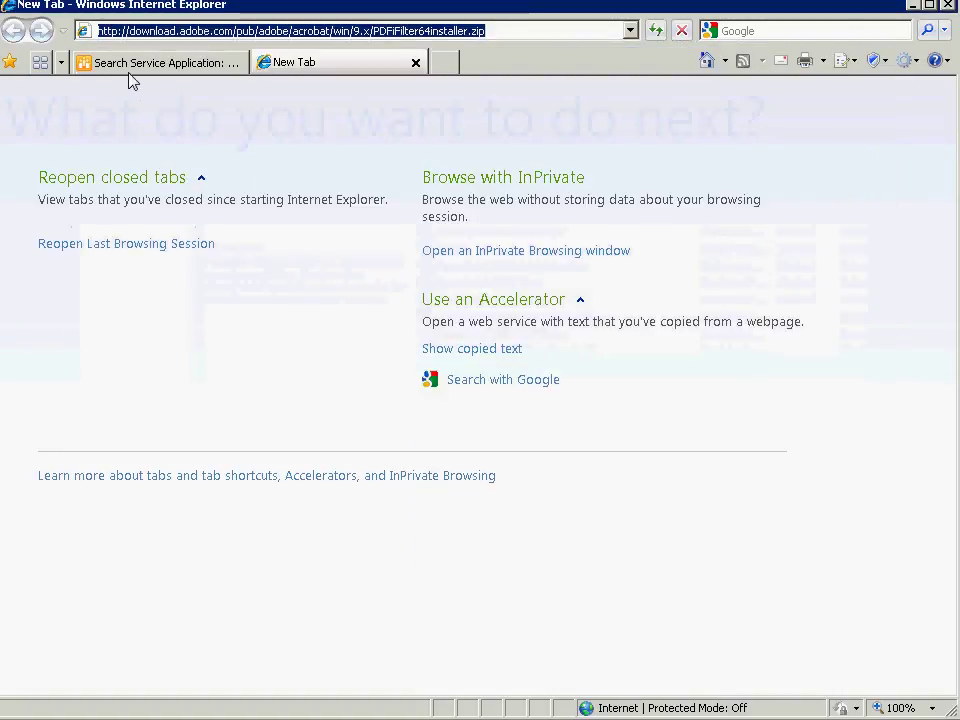
pyautogui.click(130, 63)
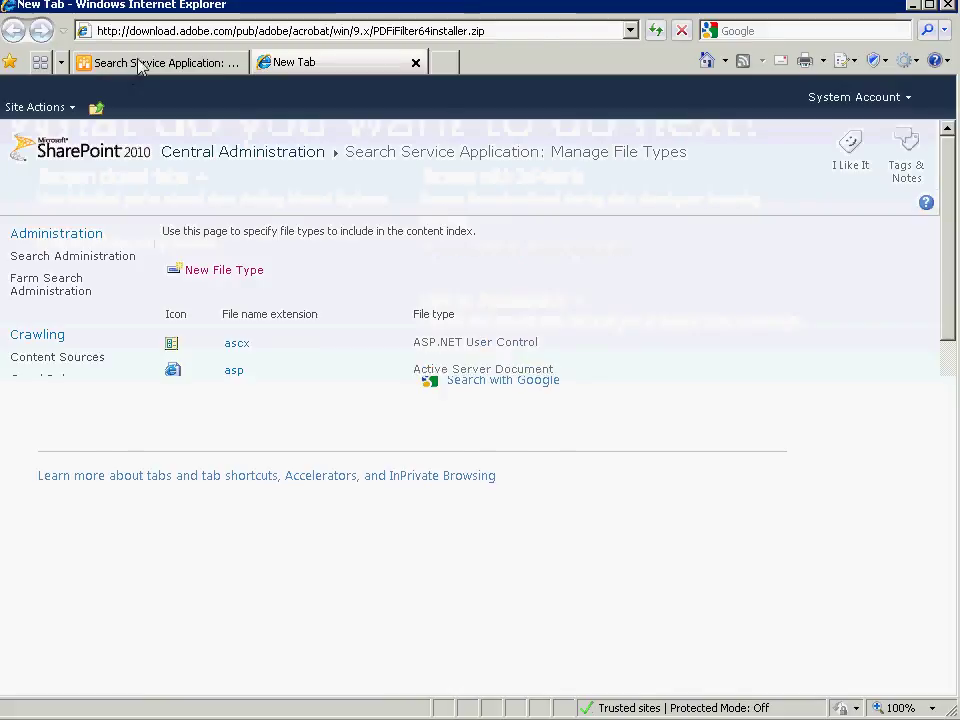
pyautogui.click(55, 360)
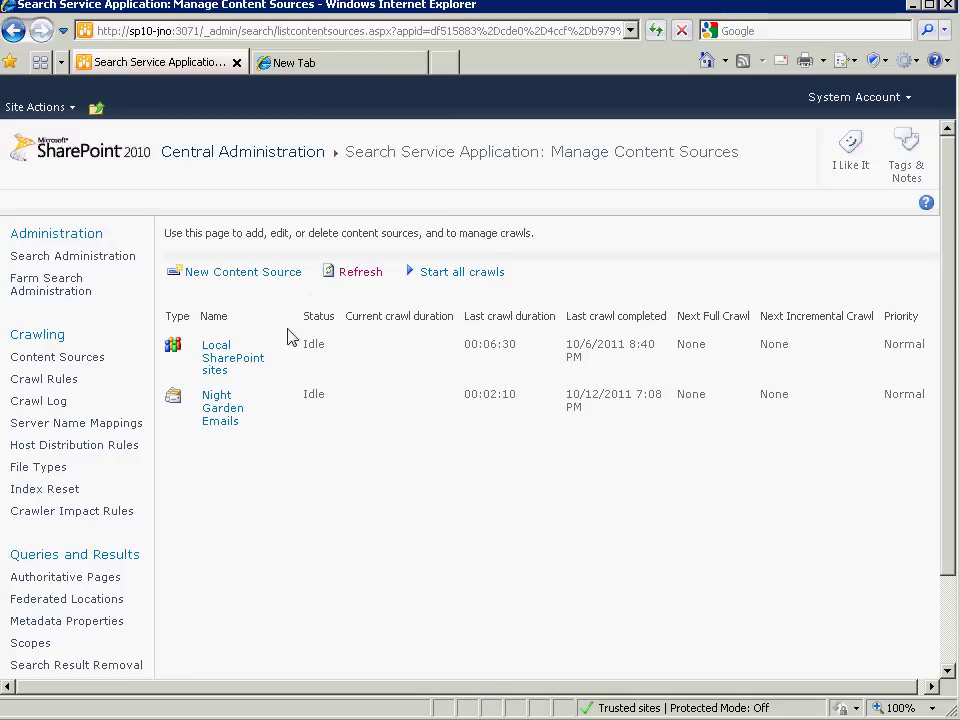
pyautogui.click(278, 360)
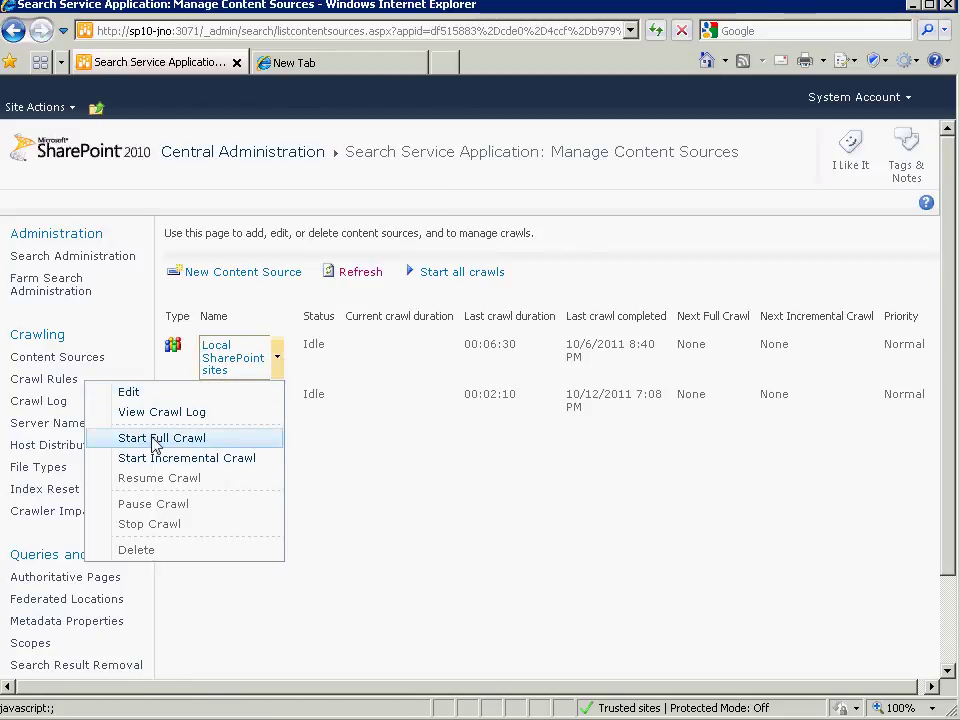
pyautogui.click(316, 442)
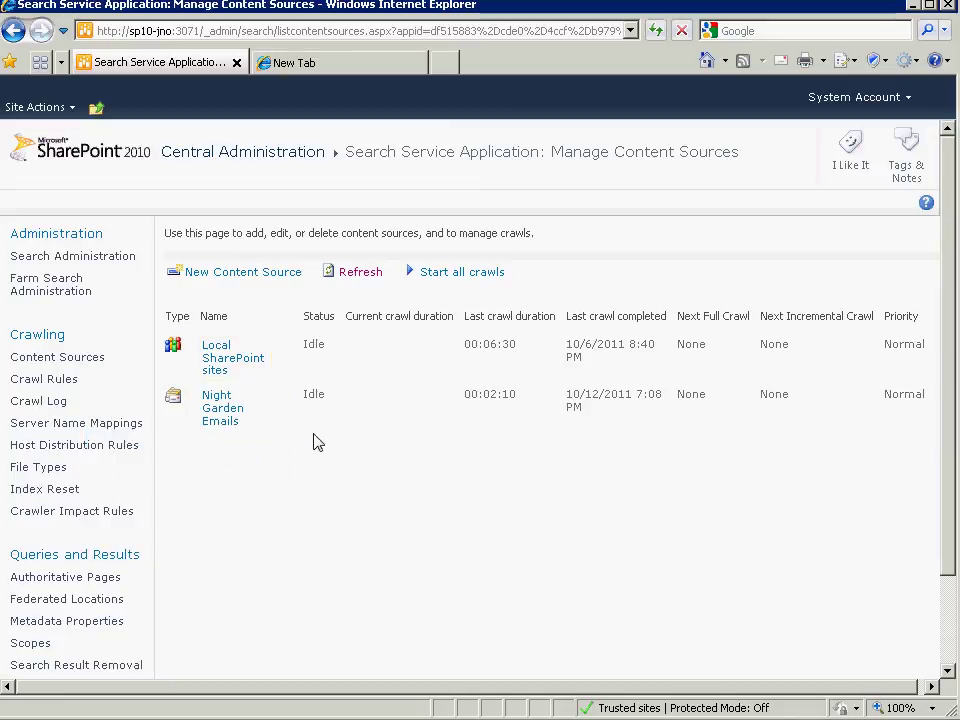